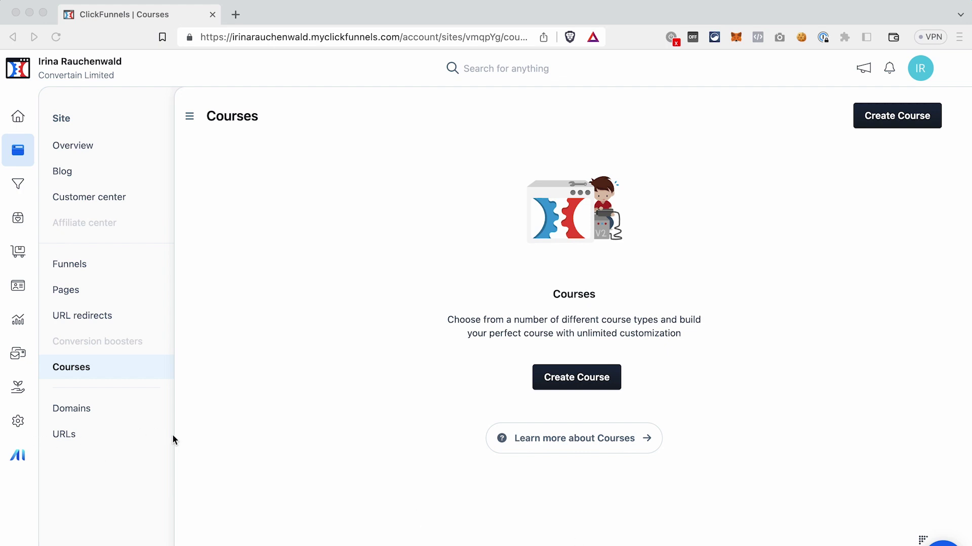
- Create a new course titled "Demo Course" from the Blank Course structure, with the path /courses/demo-course
left_click(19, 148)
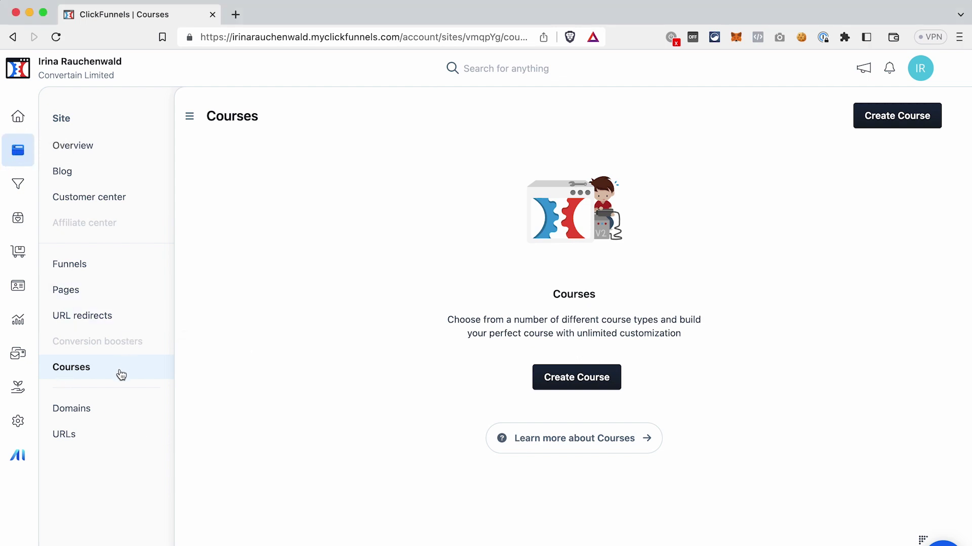
left_click(891, 118)
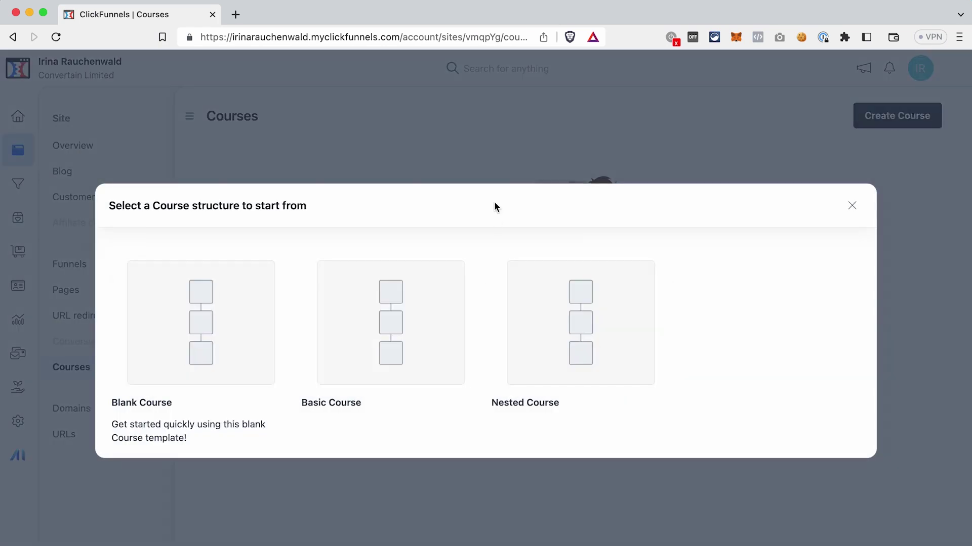
mouse_move(200, 324)
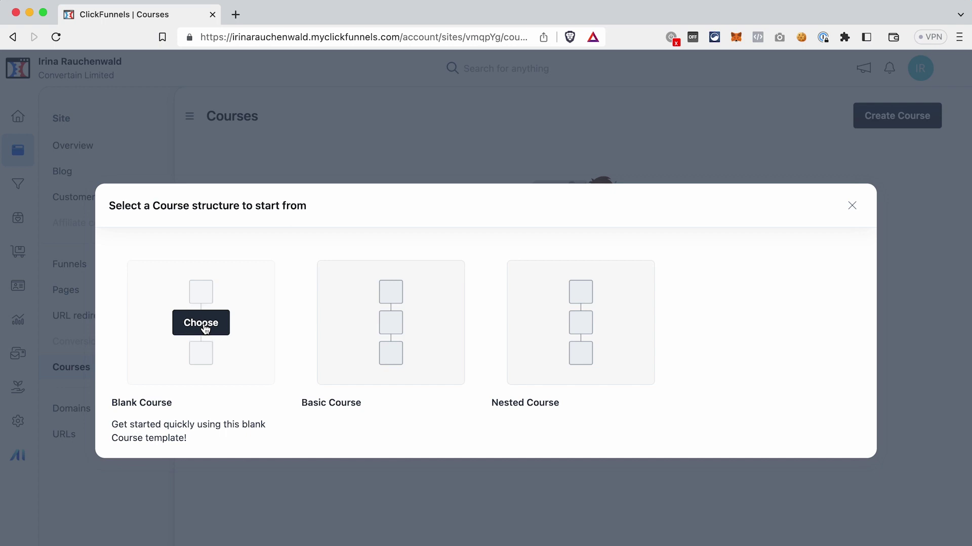
left_click(206, 329)
type("Demo Course")
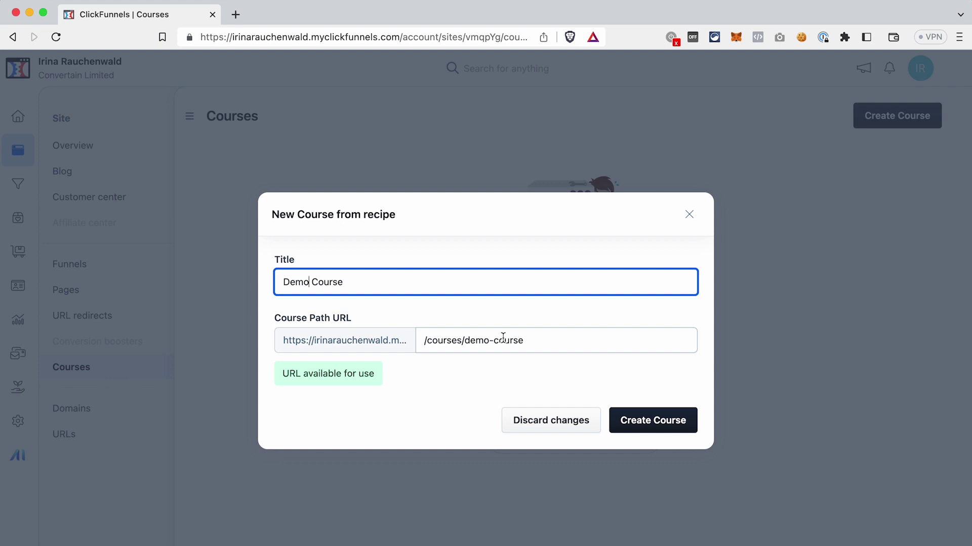
left_click(650, 426)
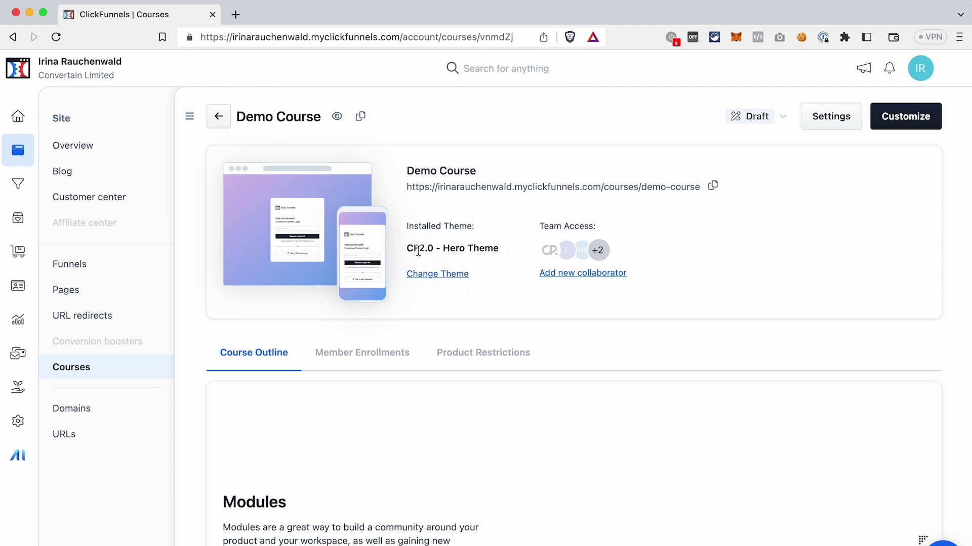
- Review the course's detail settings, including path URL, theme, thumbnail image and the advanced page template overrides
left_click(824, 119)
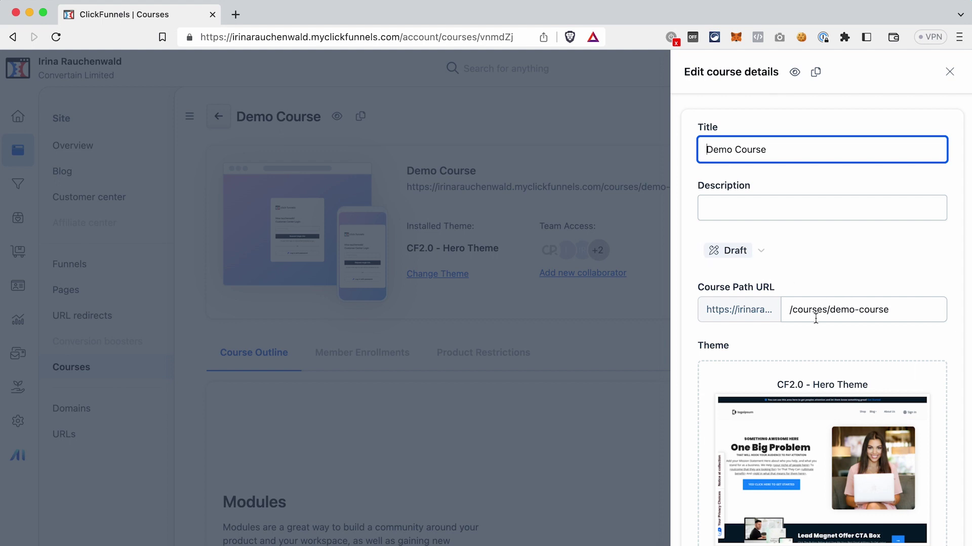
scroll(814, 329, "down", 4)
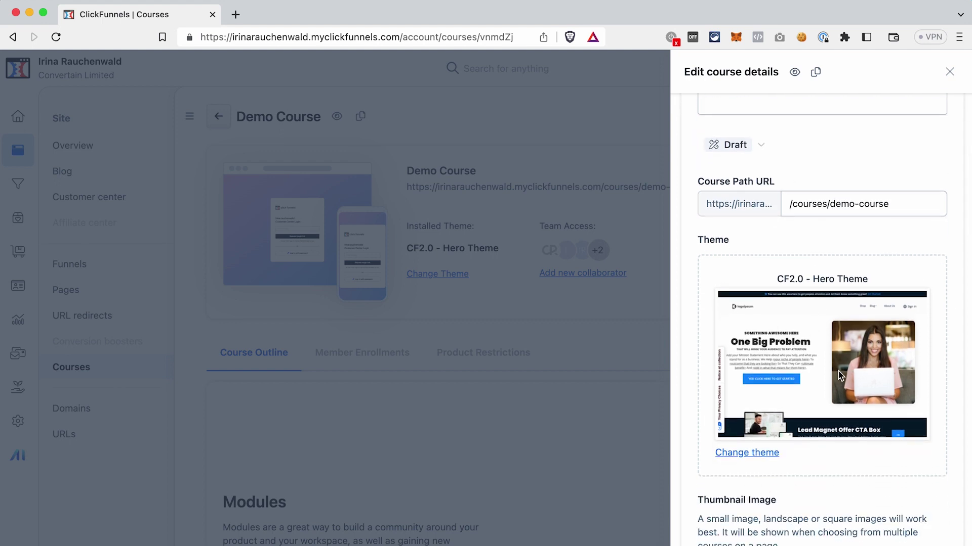
scroll(809, 428, "down", 5)
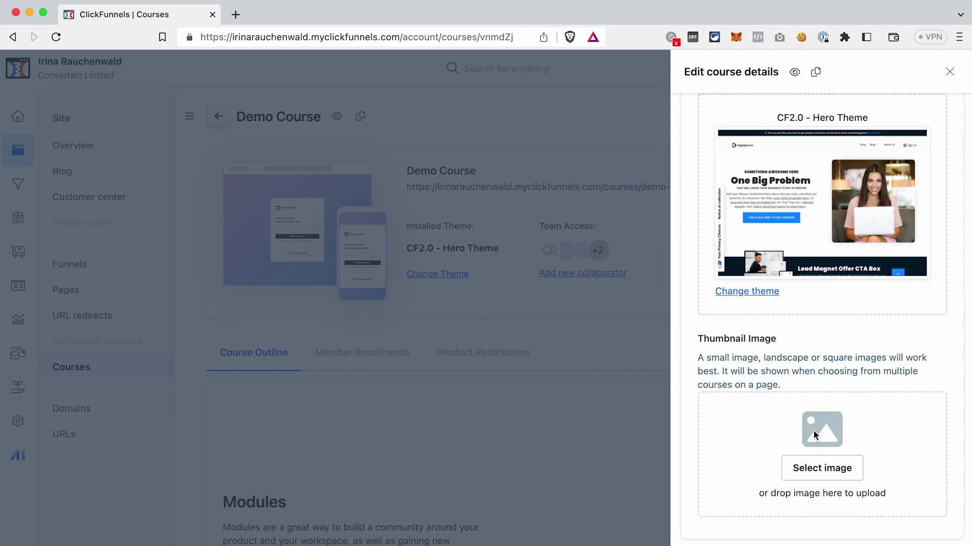
scroll(813, 429, "down", 4)
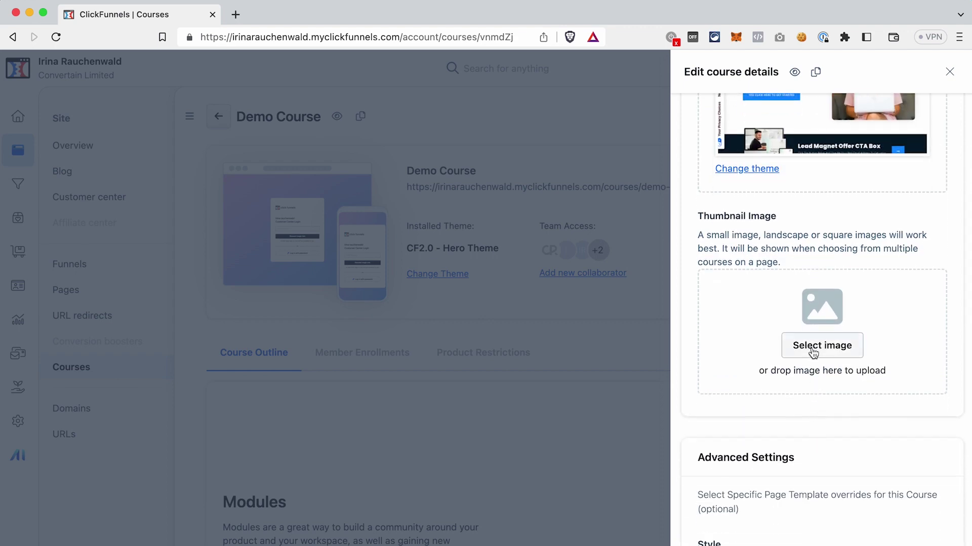
scroll(797, 463, "down", 9)
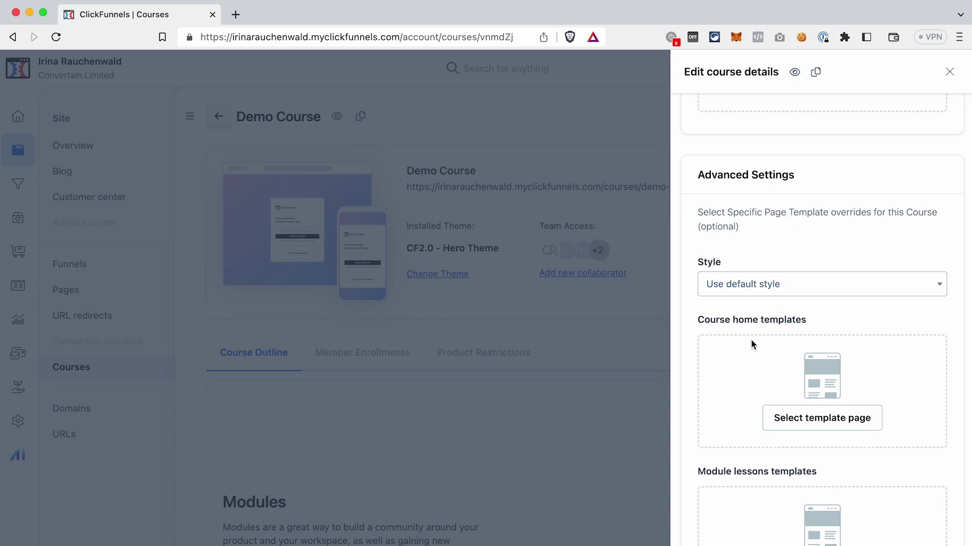
scroll(739, 331, "down", 4)
key("Escape")
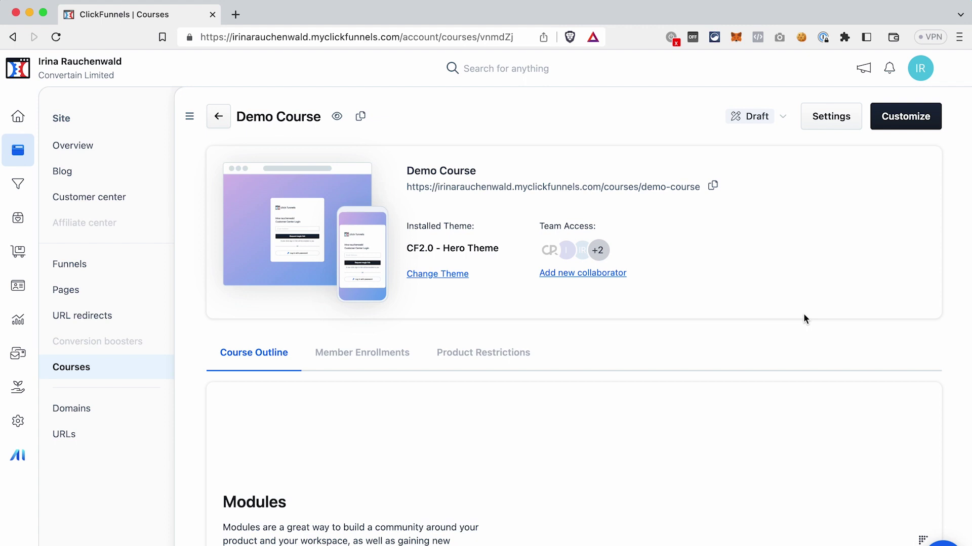
- Open the course for customization, check its default templates, and bring up the Course Home page in the editor
left_click(894, 123)
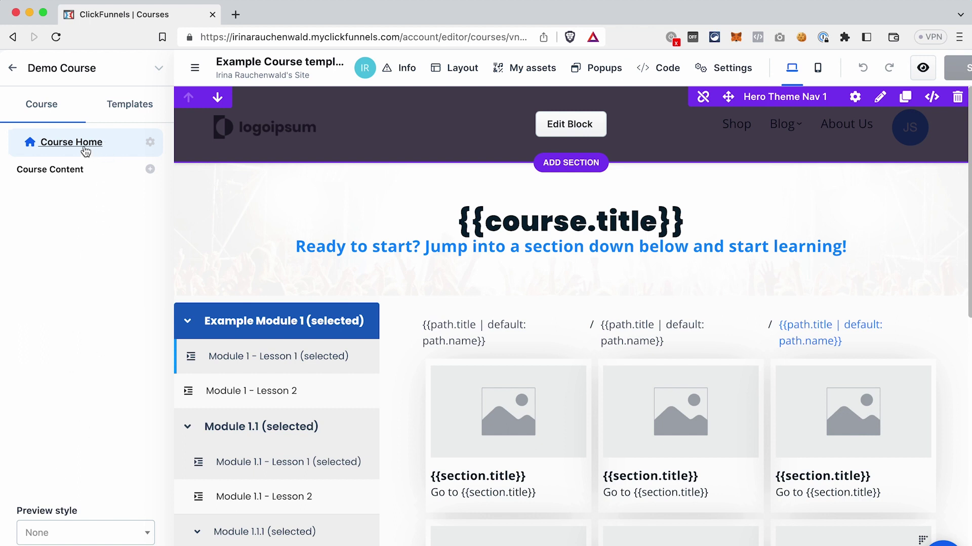
left_click(131, 108)
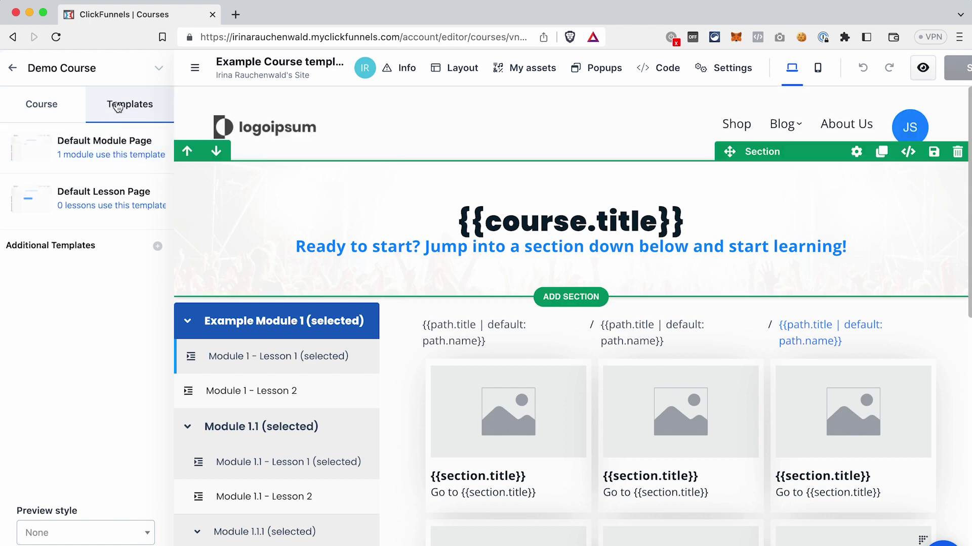
left_click(59, 105)
left_click(89, 143)
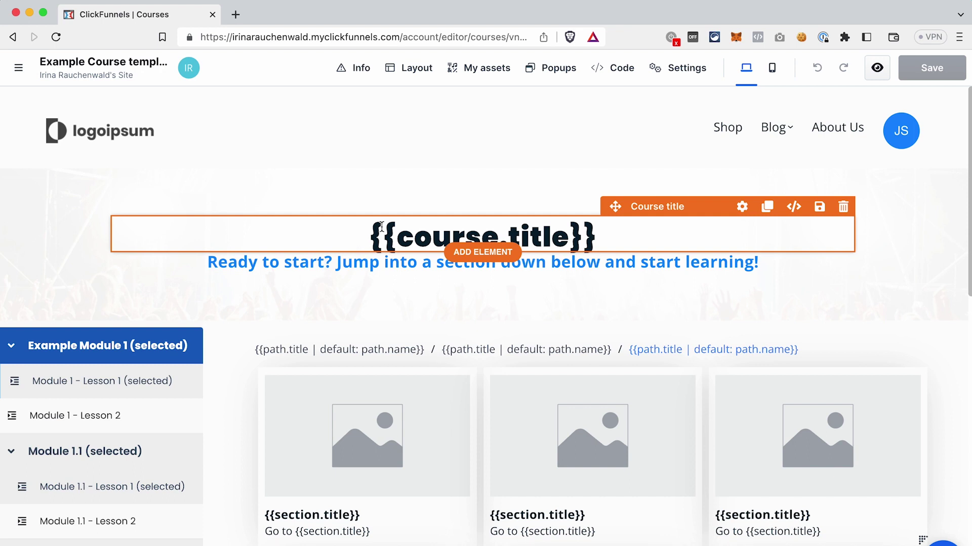
- Examine the Course Home layout: the course title, subheadline, breadcrumb, module sidebar and section cards
left_click_drag(400, 236, 458, 247)
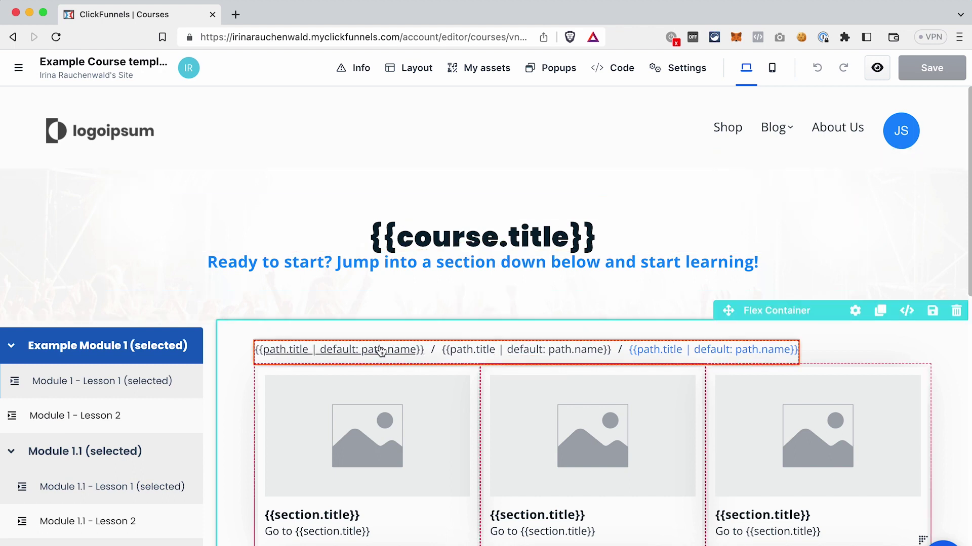
scroll(389, 467, "down", 3)
scroll(401, 338, "down", 2)
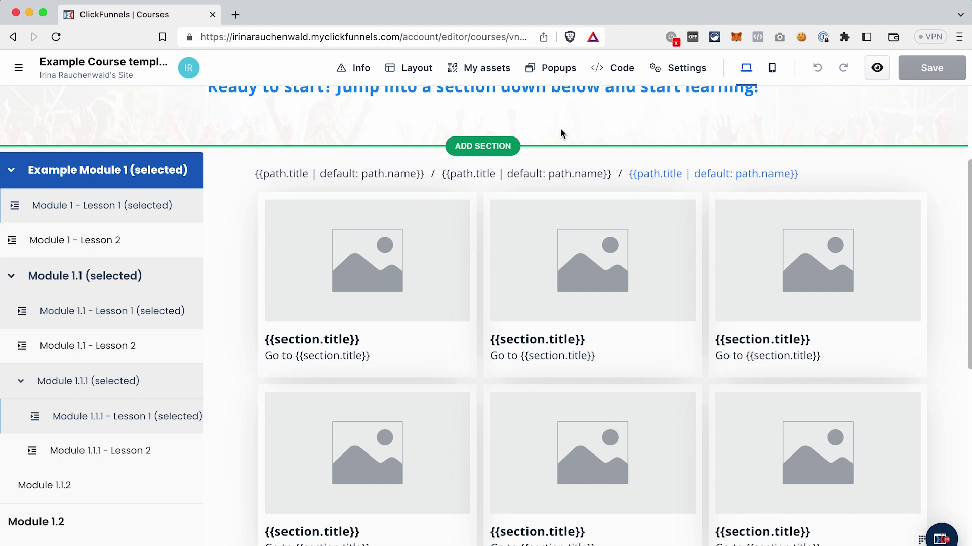
scroll(560, 133, "up", 2)
left_click(845, 209)
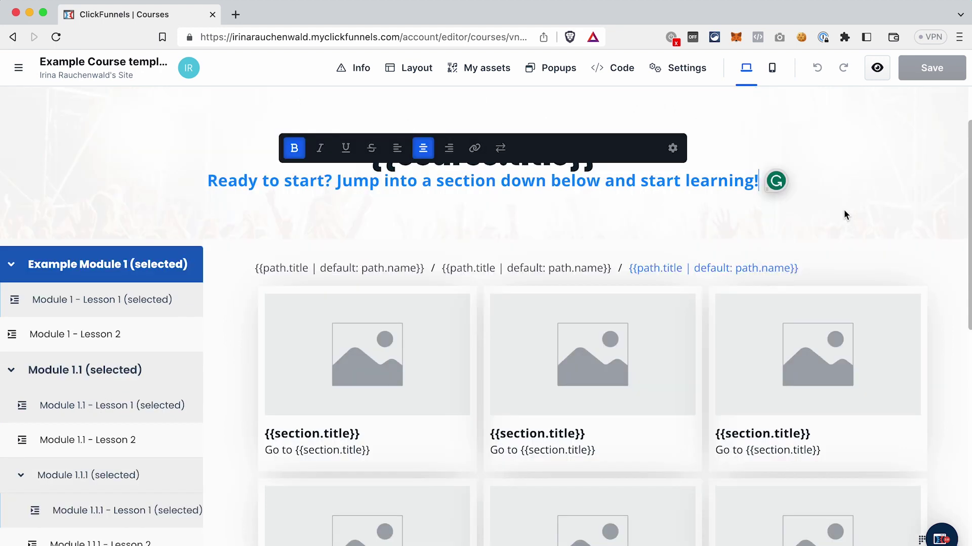
scroll(842, 210, "down", 3)
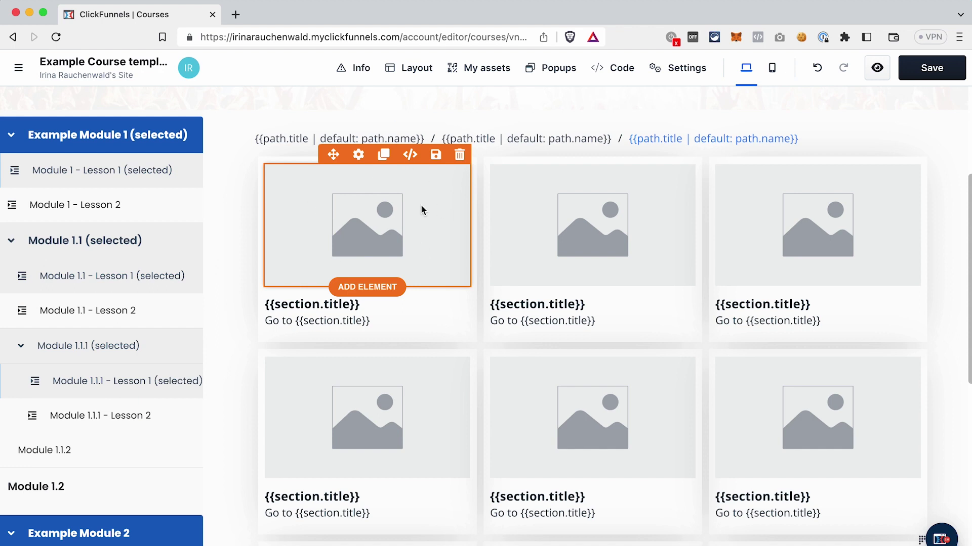
- Try deleting the section card image and adding a Button element below it, undoing each change
left_click(459, 155)
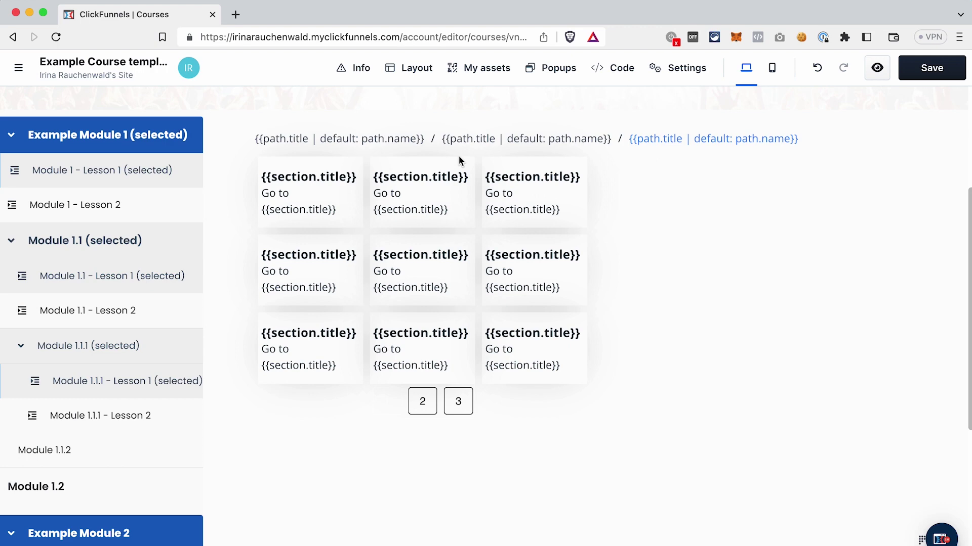
key("super+z")
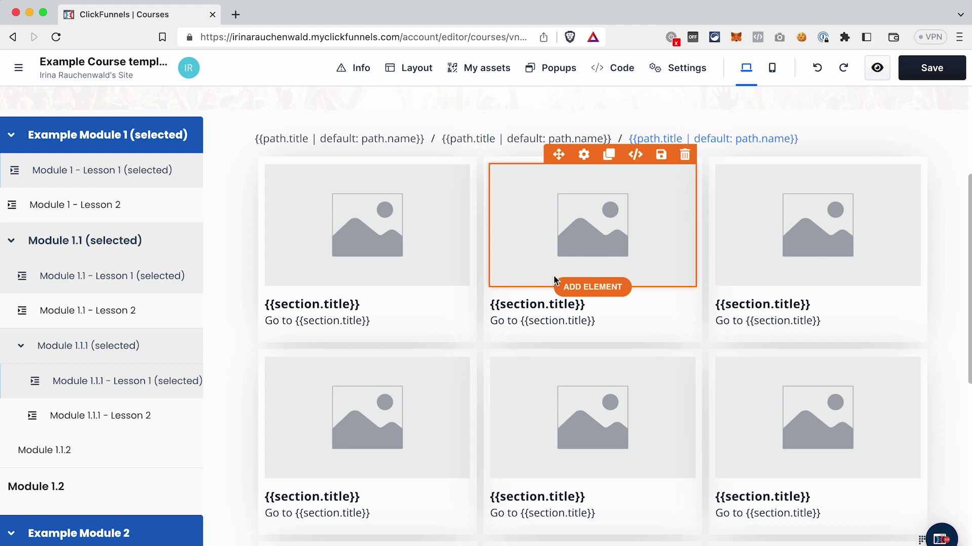
left_click(585, 286)
type("butt")
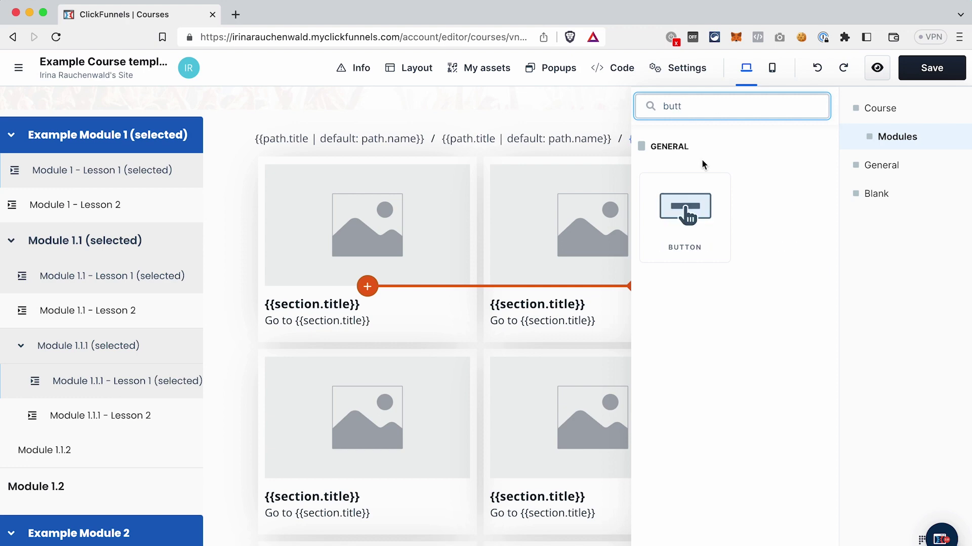
left_click(705, 222)
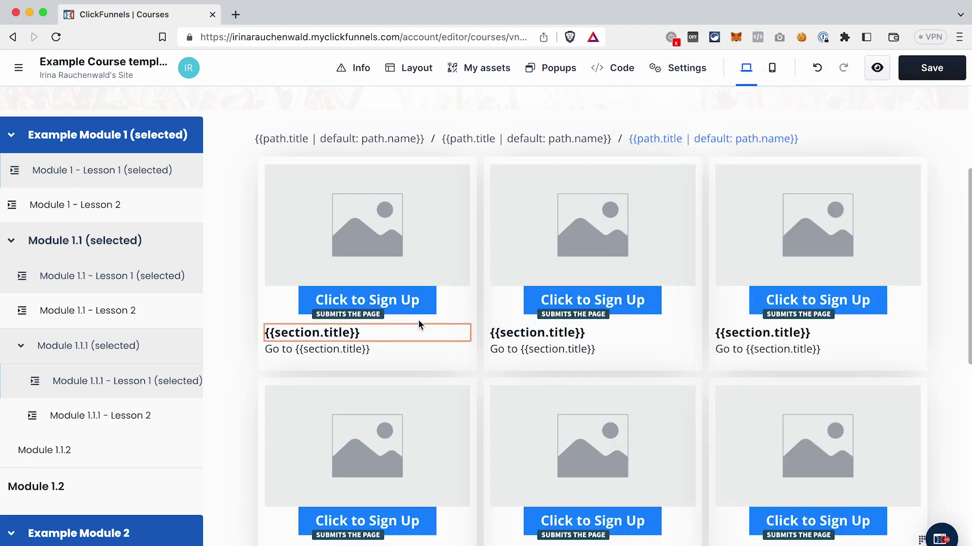
key("super+z")
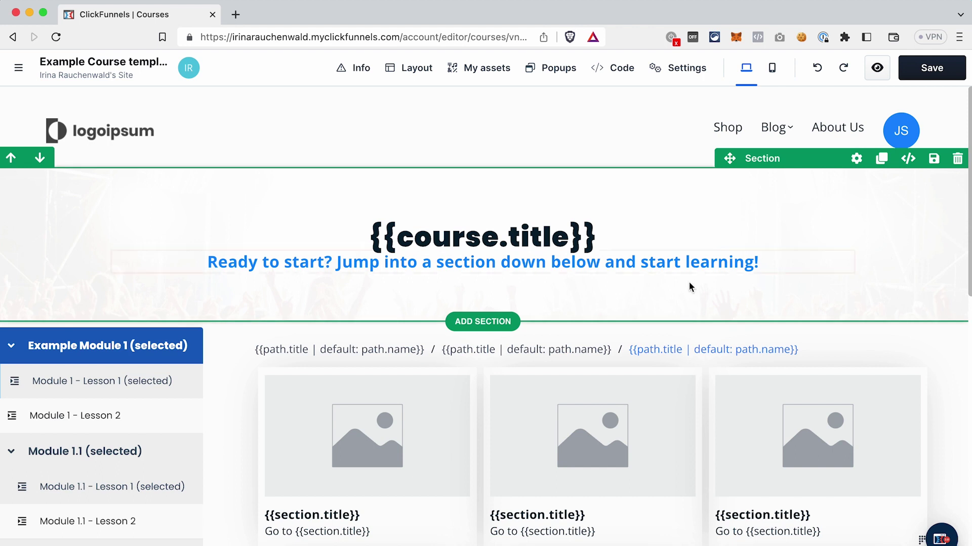
- Browse the Course, Modules and Lessons element categories available for the page's title section
left_click(484, 274)
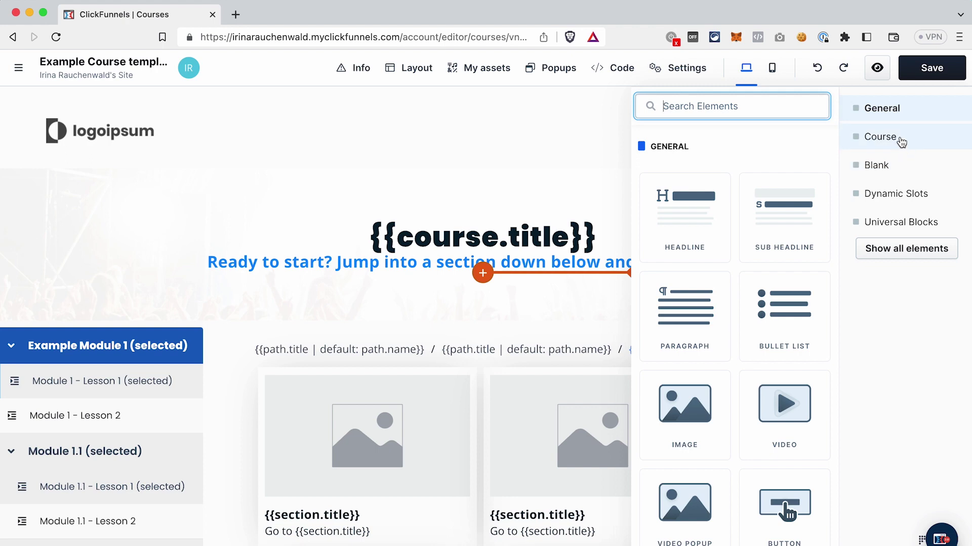
left_click(902, 141)
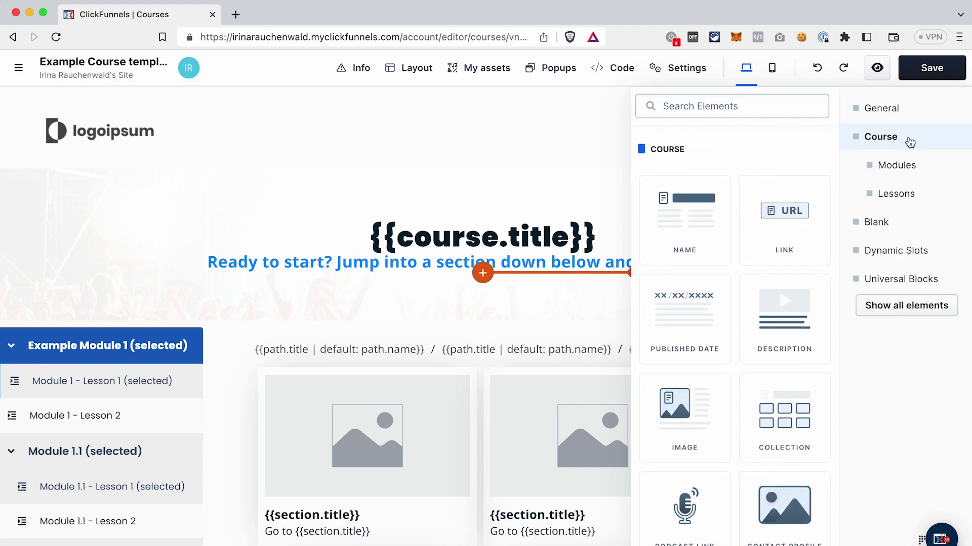
left_click(912, 170)
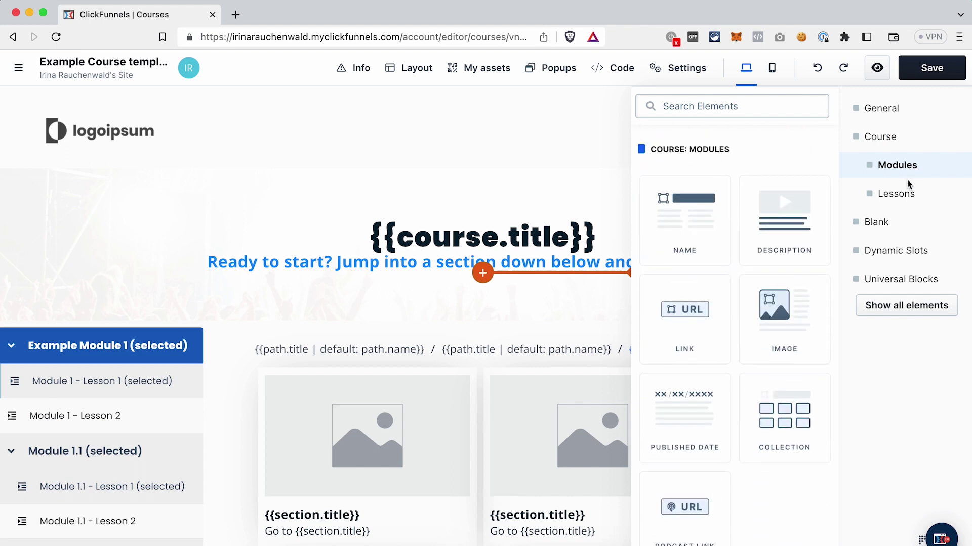
left_click(907, 189)
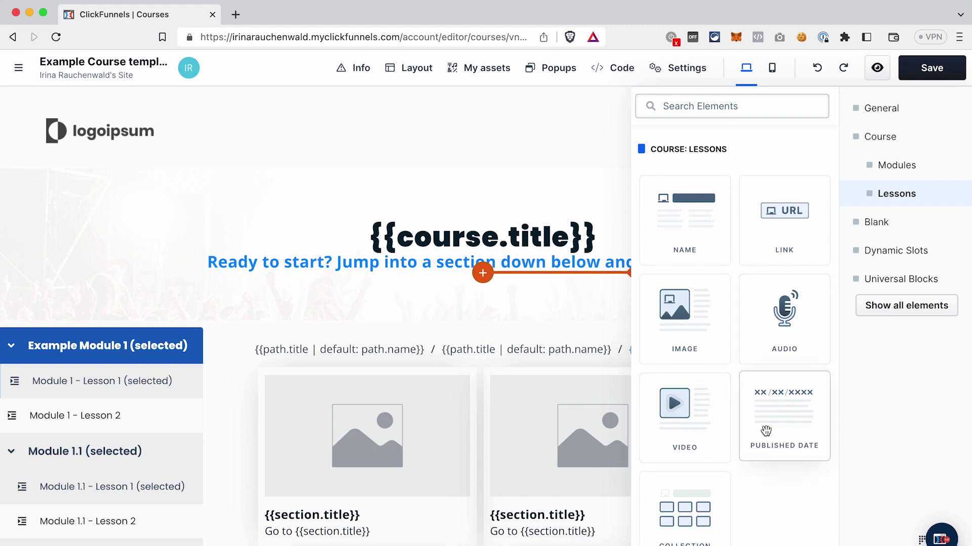
left_click_drag(765, 431, 369, 258)
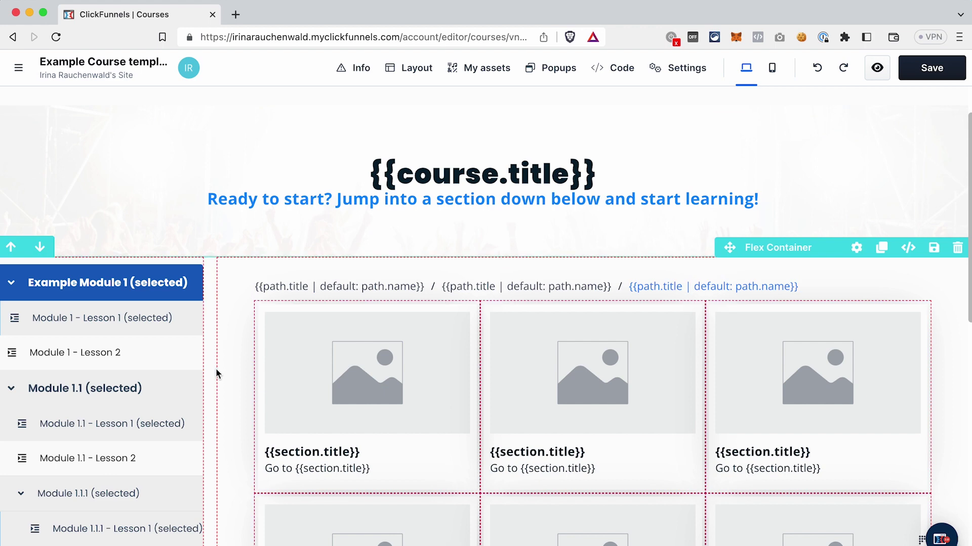
- Search the elements with "sid" to find the Course Sidebar element used for the module navigation
scroll(216, 369, "down", 3)
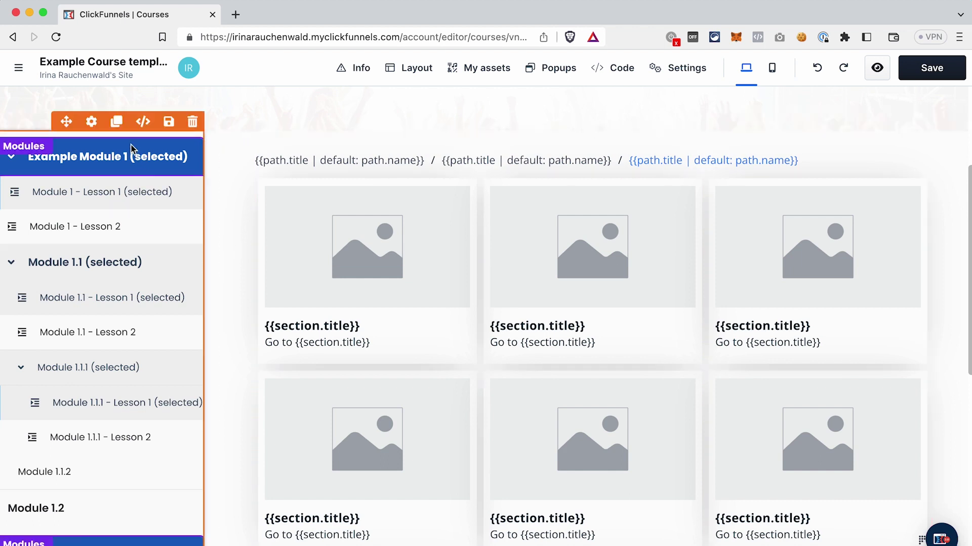
scroll(420, 145, "up", 3)
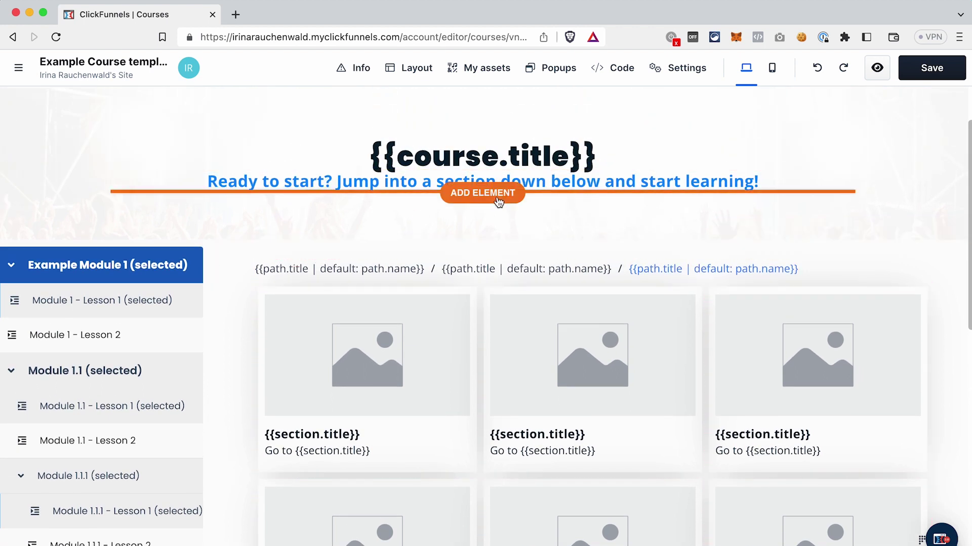
left_click(482, 193)
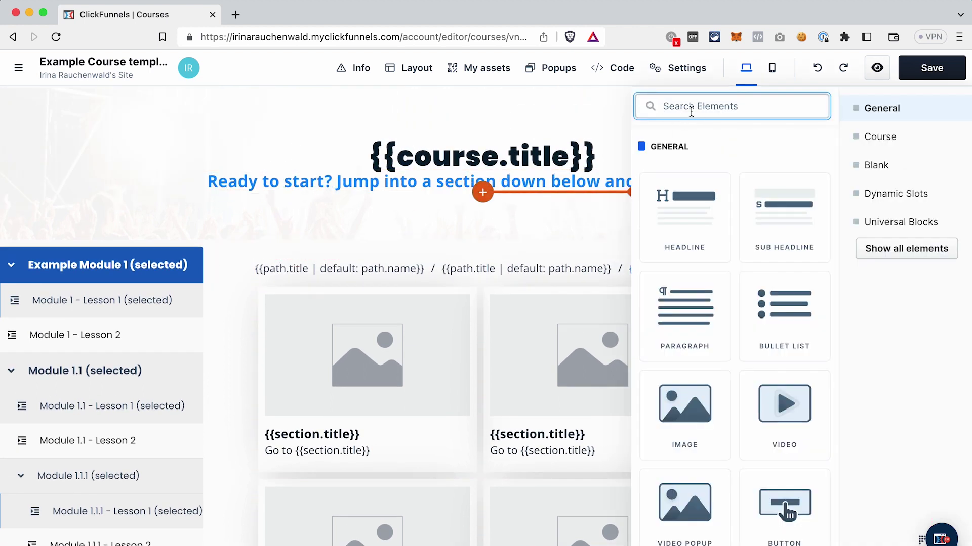
type("sid")
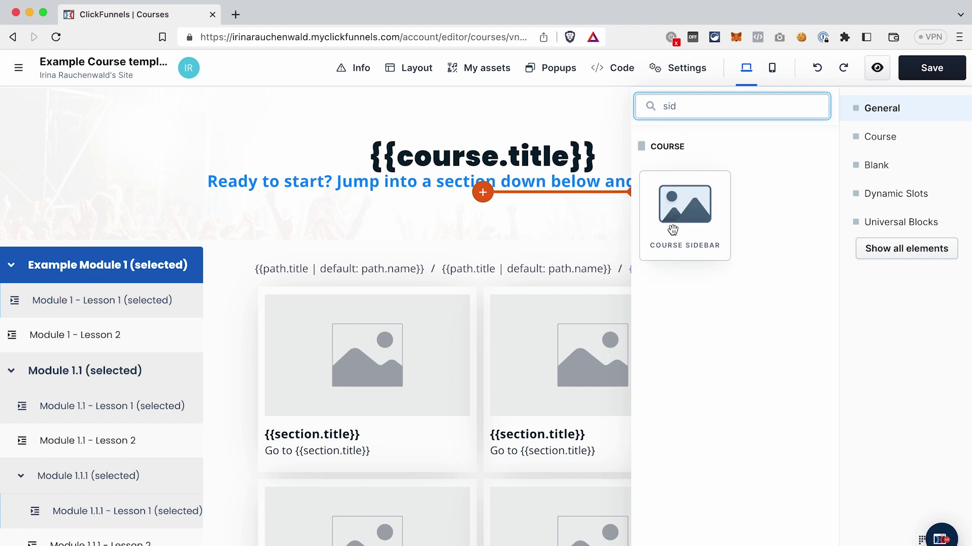
left_click_drag(672, 231, 575, 137)
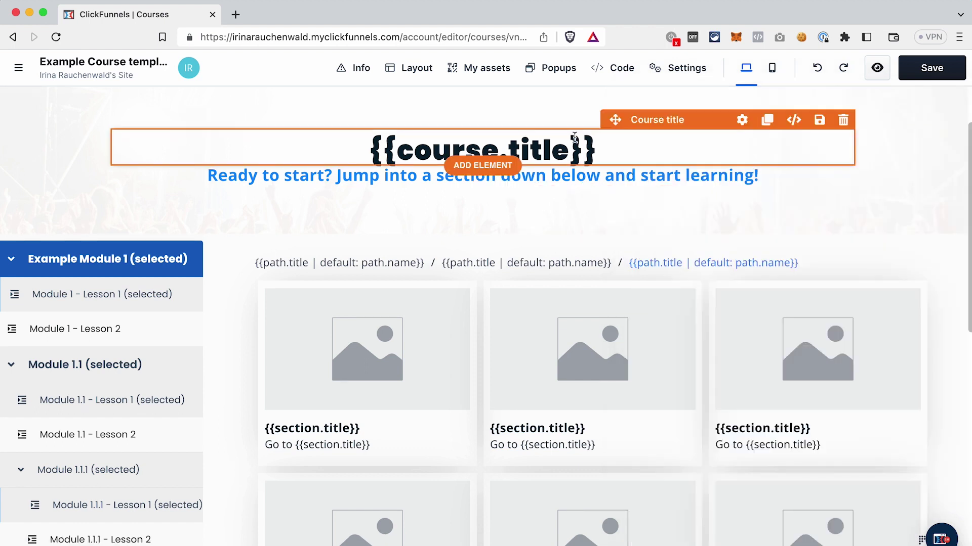
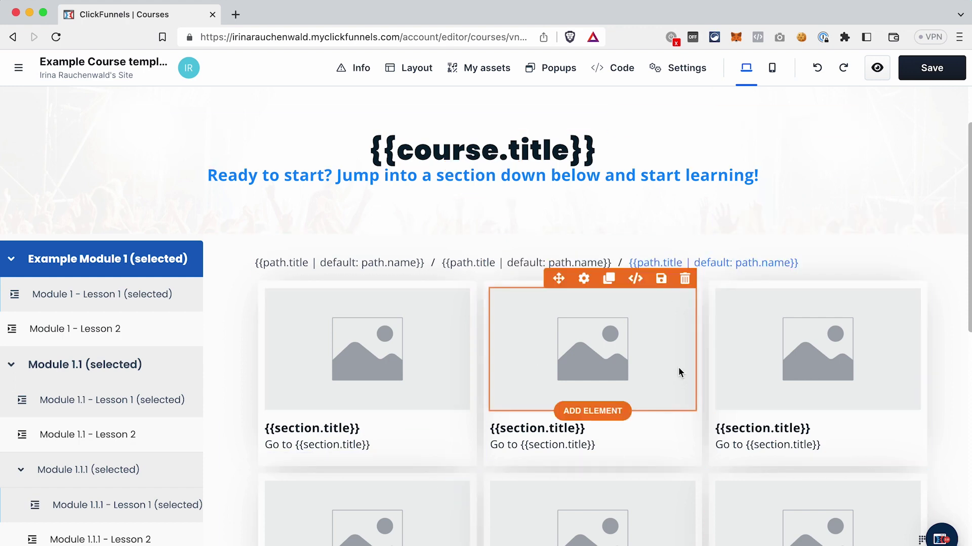
- Open the Default Module Page template and examine its section title, module sidebar and lesson cards
left_click(19, 68)
left_click(144, 108)
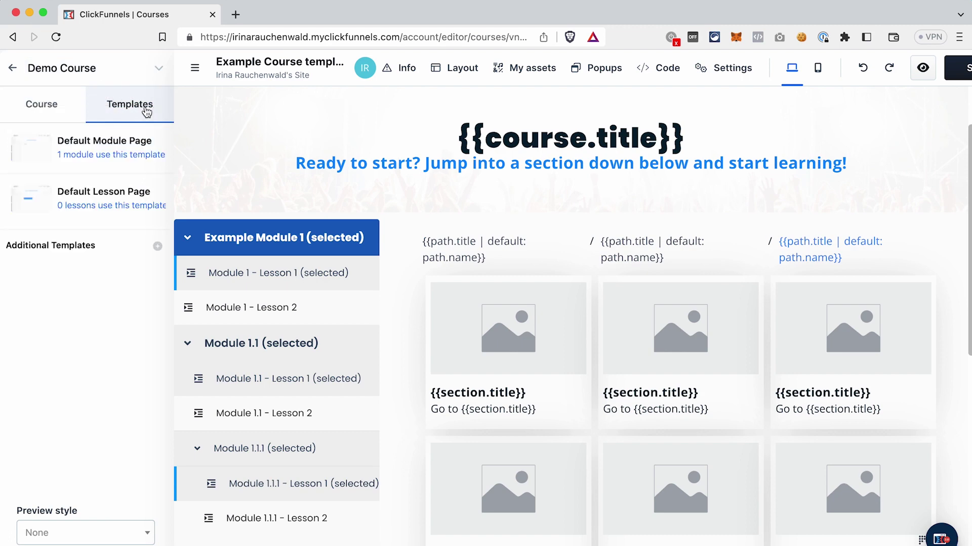
left_click(99, 144)
left_click(611, 124)
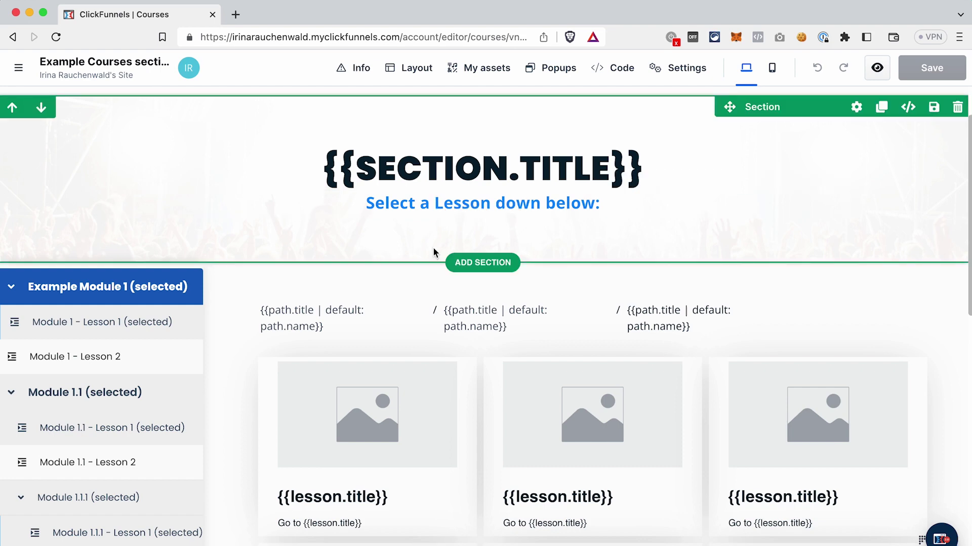
scroll(433, 248, "down", 6)
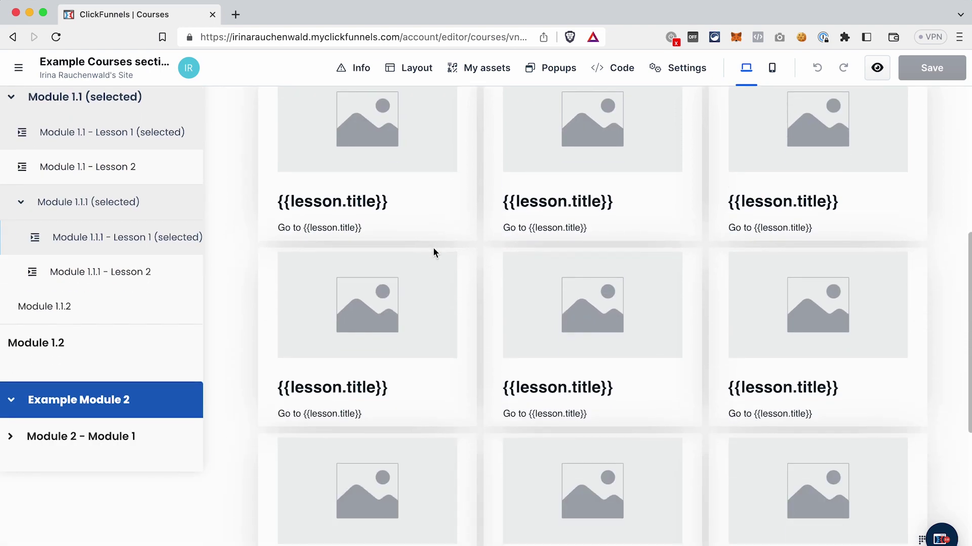
scroll(433, 252, "down", 3)
scroll(433, 252, "up", 10)
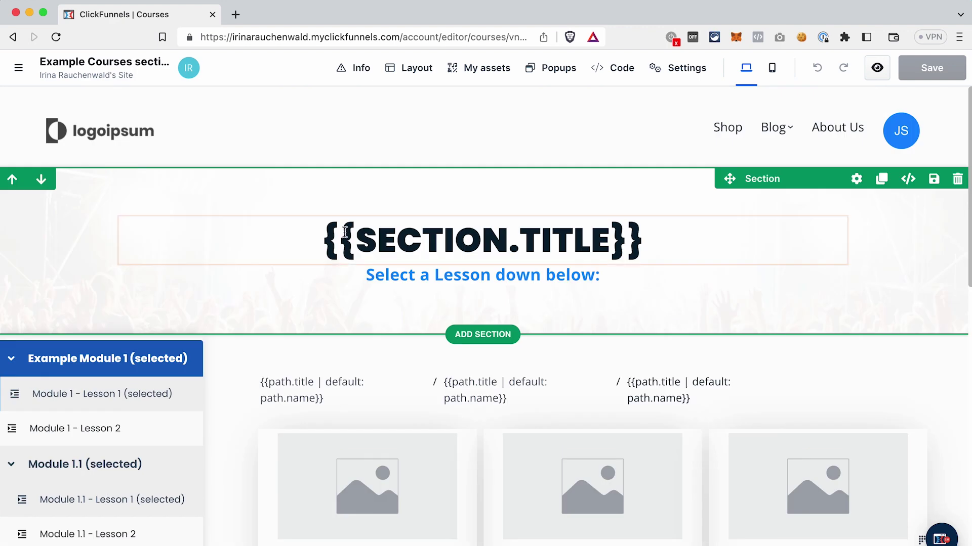
- Open the Default Lesson Page template and examine its title, breadcrumb, video, Mark Lesson Complete button and Content Body
left_click(18, 68)
left_click(130, 107)
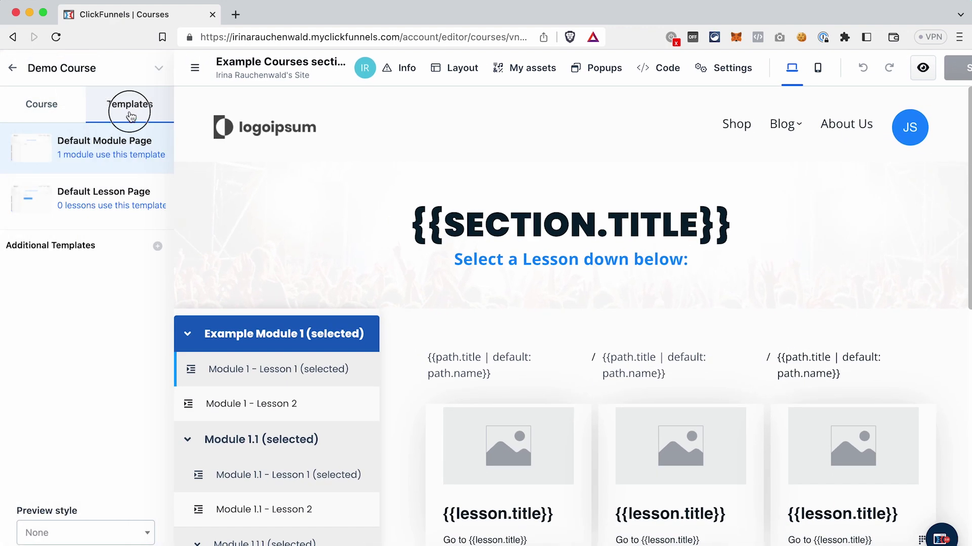
left_click(107, 204)
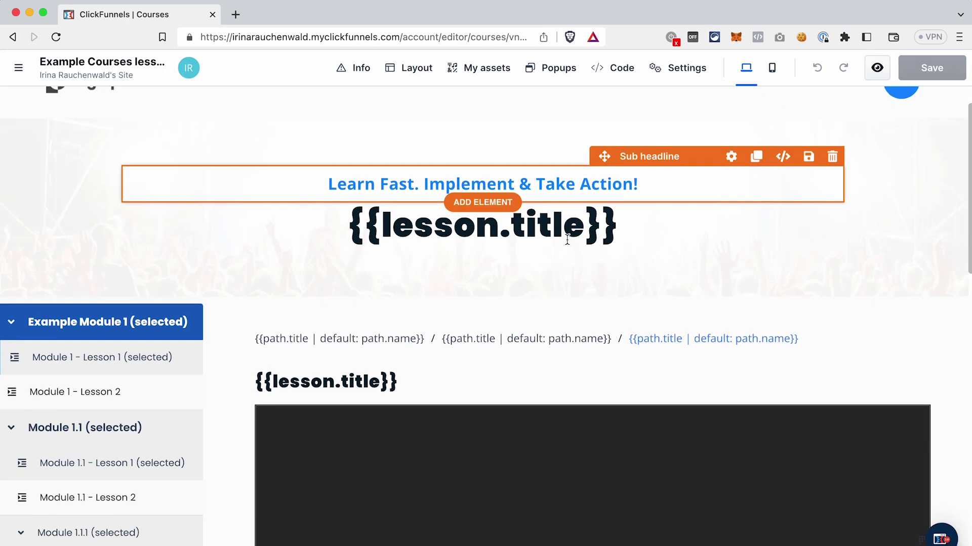
scroll(593, 299, "down", 5)
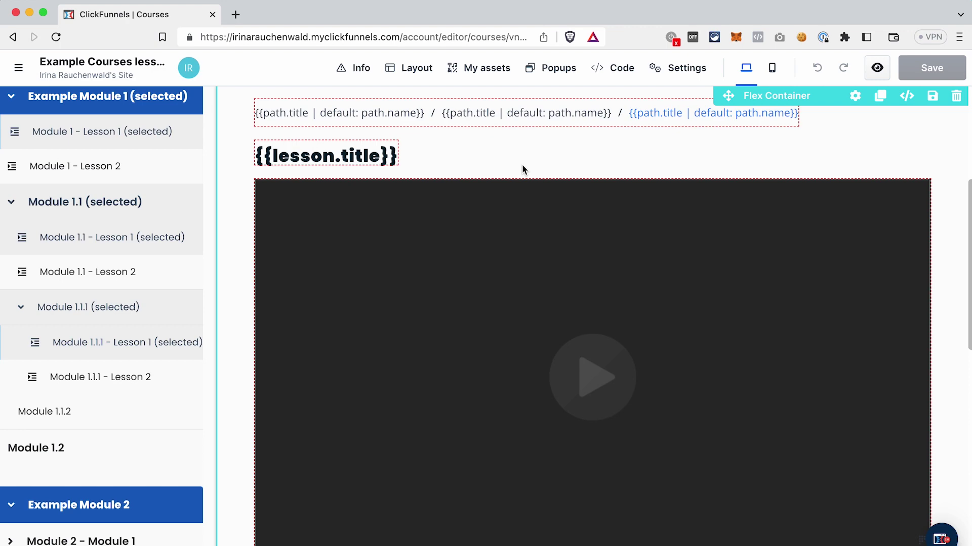
scroll(498, 152, "down", 10)
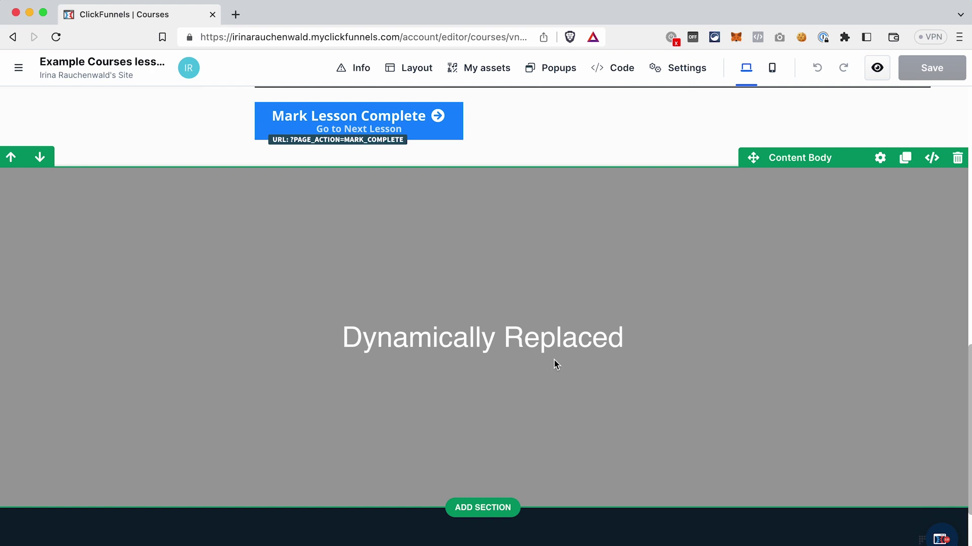
scroll(701, 306, "up", 1)
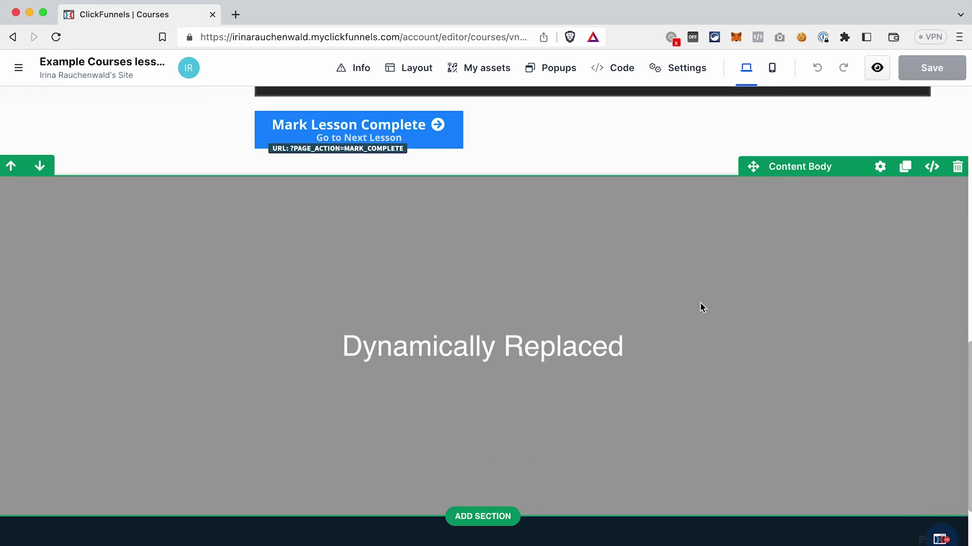
scroll(702, 306, "up", 10)
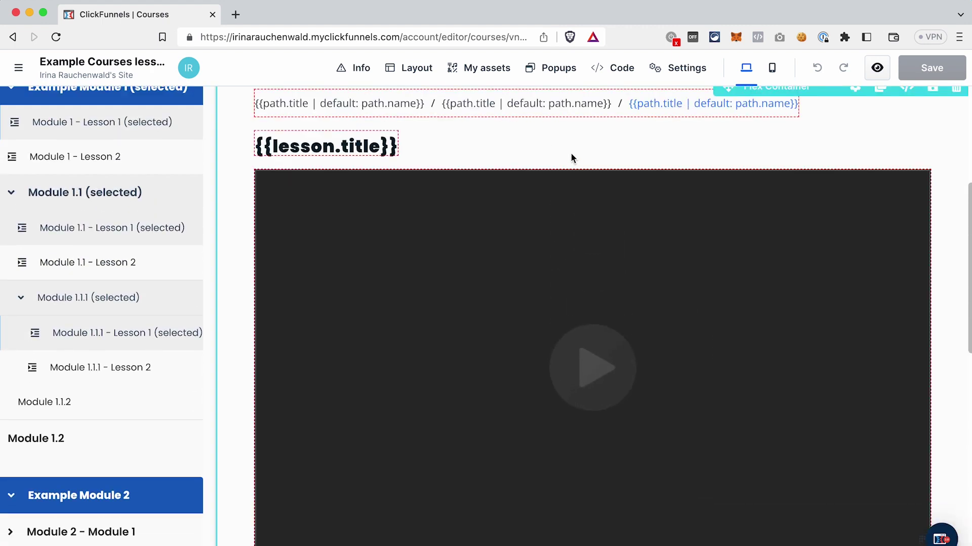
scroll(644, 268, "down", 1)
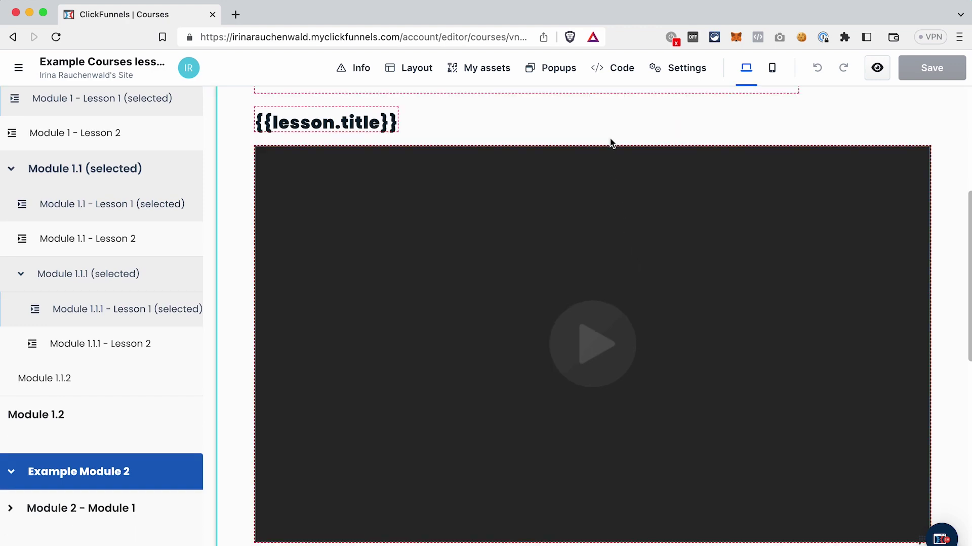
scroll(609, 143, "down", 5)
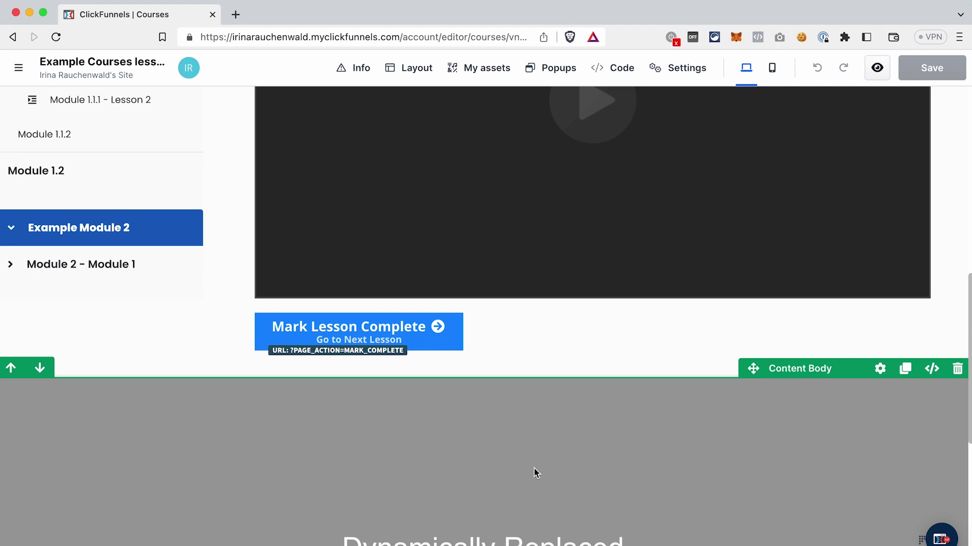
scroll(459, 509, "down", 4)
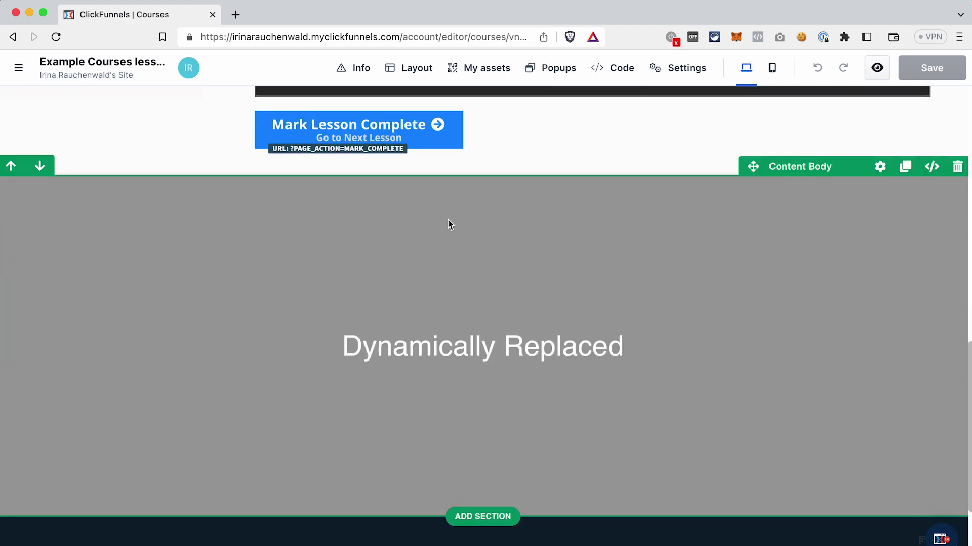
scroll(488, 223, "up", 2)
scroll(487, 220, "up", 10)
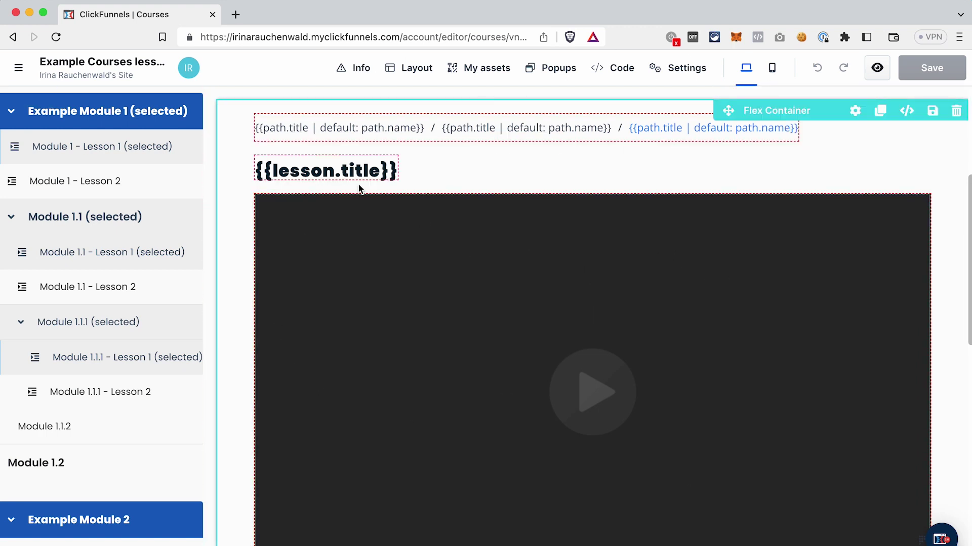
- Return to the Demo Course outline and create a module titled "Module 1"
left_click(19, 69)
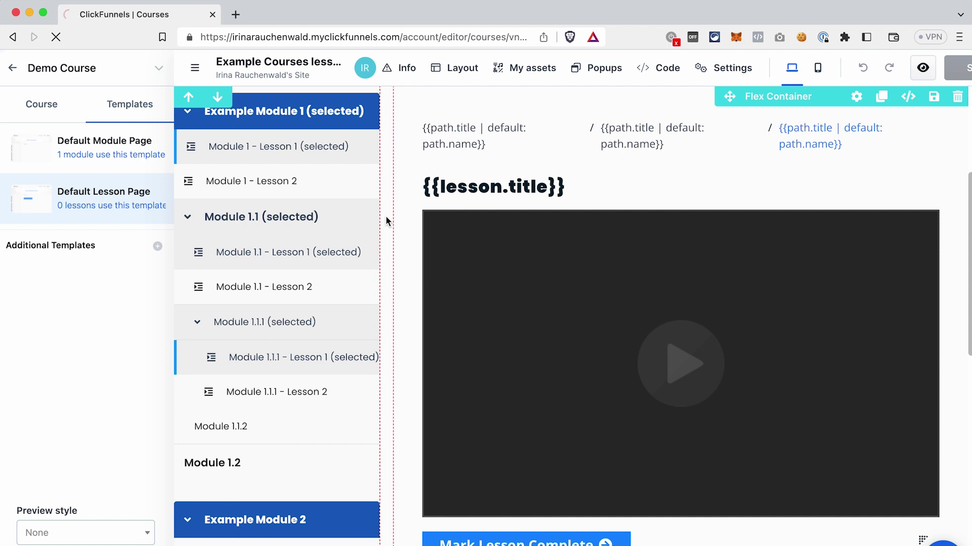
scroll(559, 420, "down", 3)
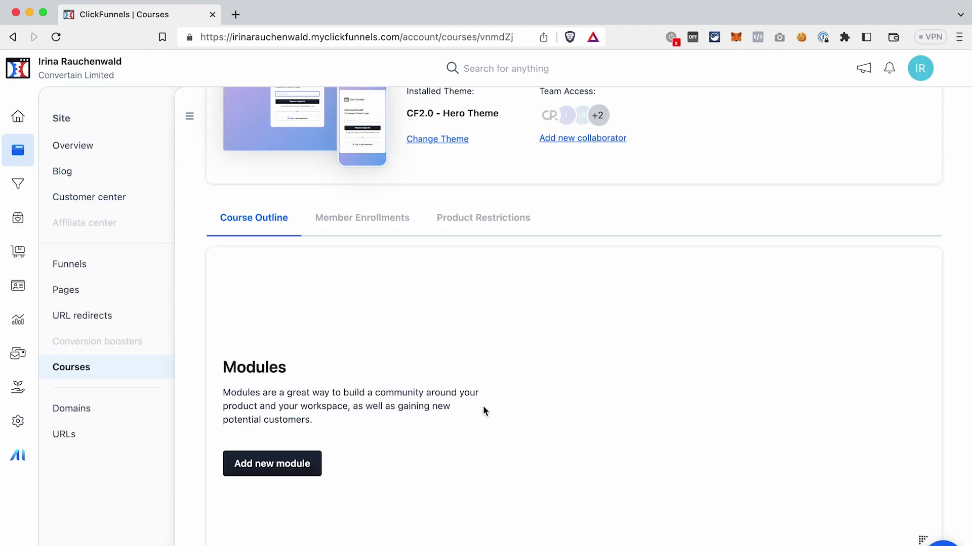
left_click(265, 463)
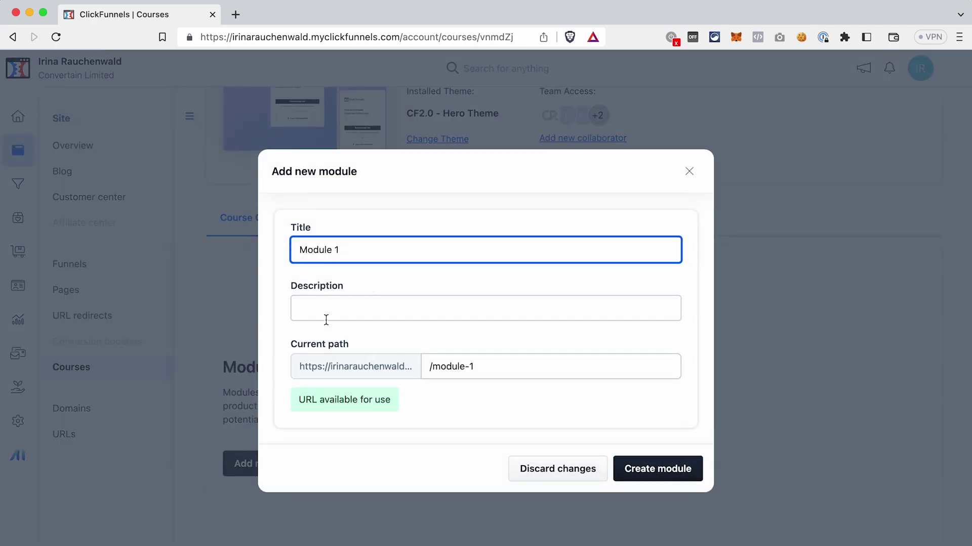
left_click(684, 473)
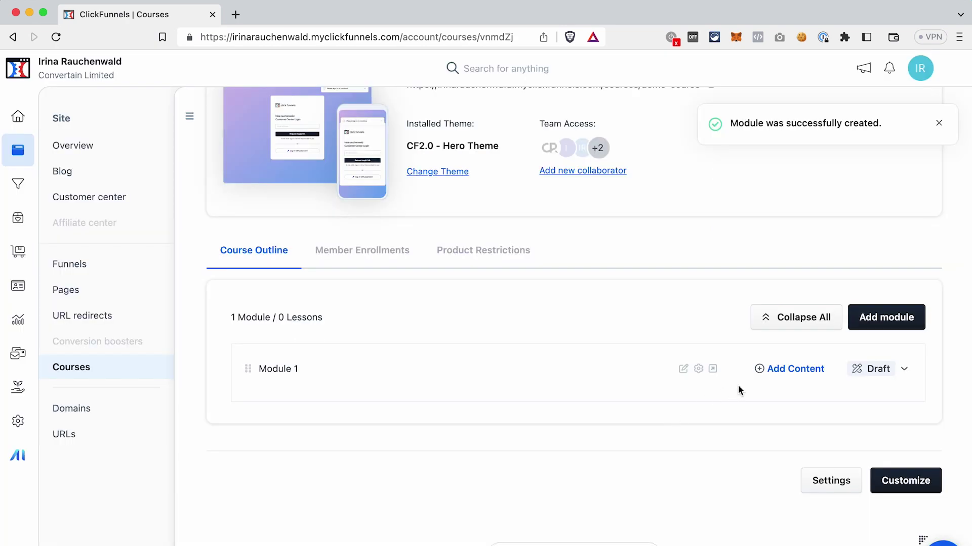
- Start a new lesson in Module 1 and title it "Introduction"
left_click(759, 368)
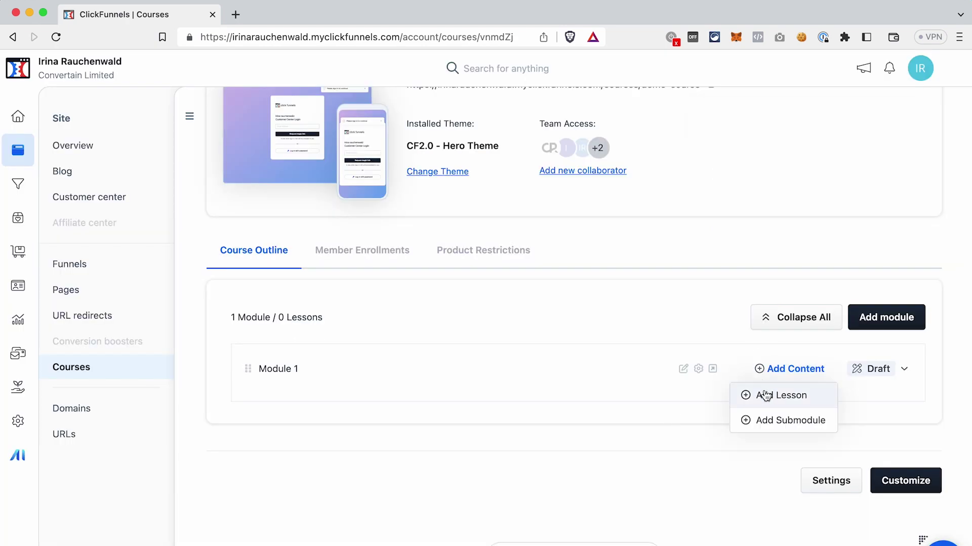
left_click(765, 395)
type("Introduction")
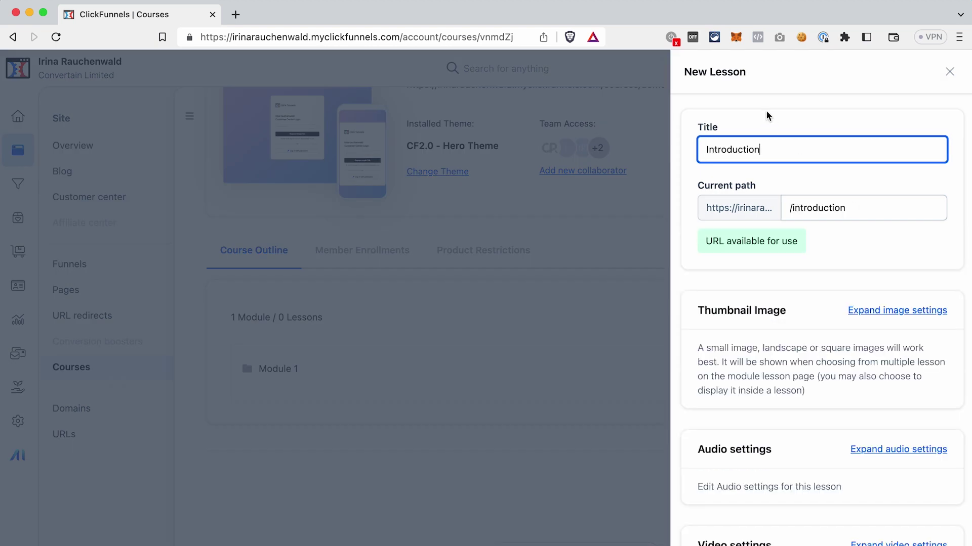
left_click(836, 274)
- Review the new lesson's thumbnail, audio and video settings, expanding the video settings, and create the lesson
scroll(835, 210, "down", 2)
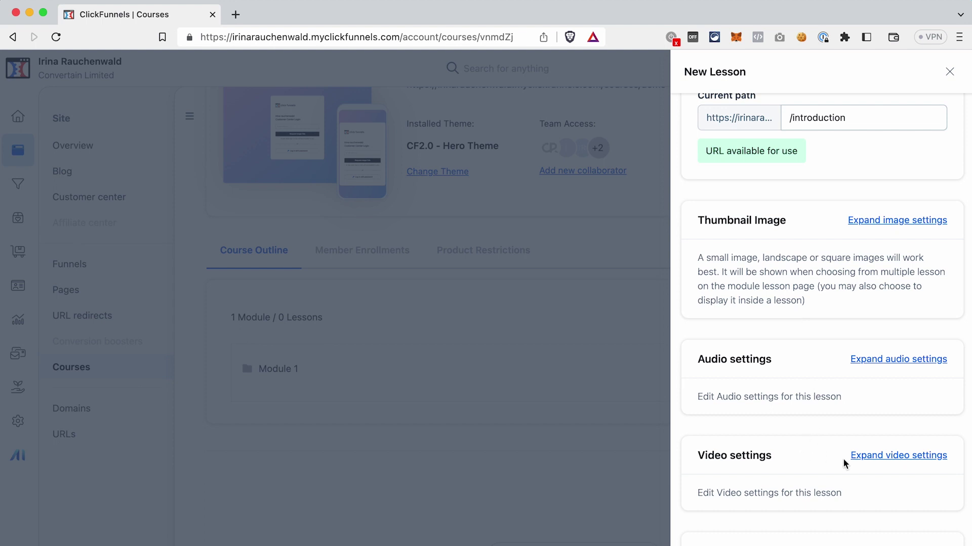
scroll(753, 460, "down", 3)
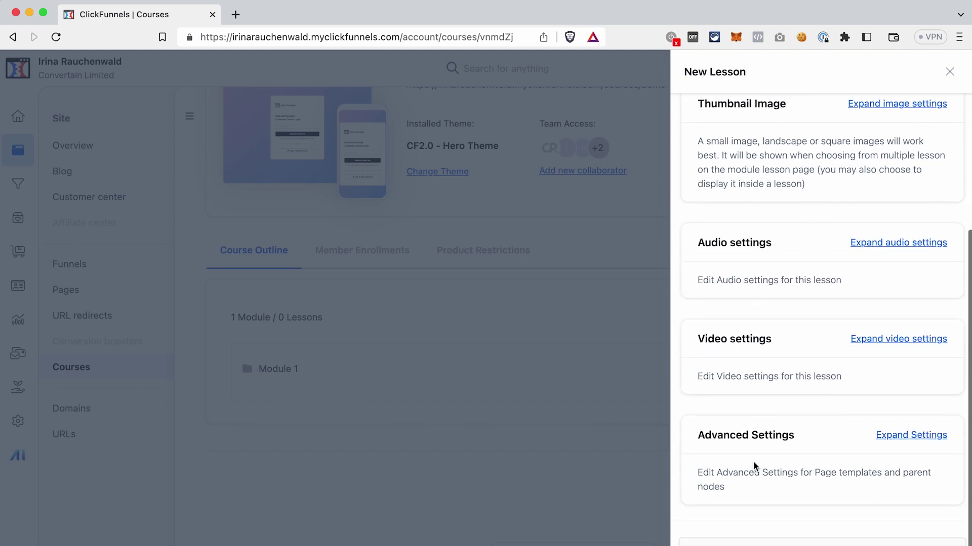
left_click(876, 337)
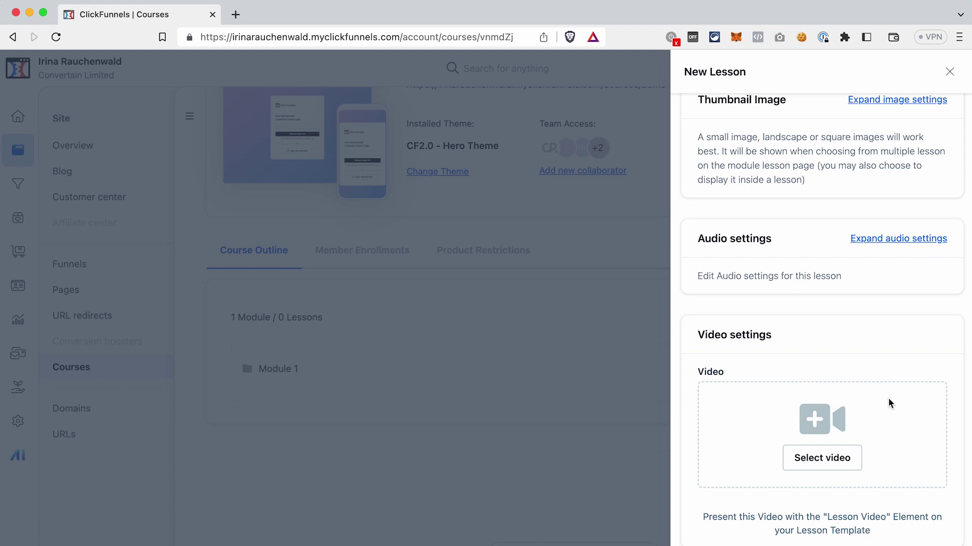
scroll(807, 380, "down", 5)
scroll(807, 379, "up", 5)
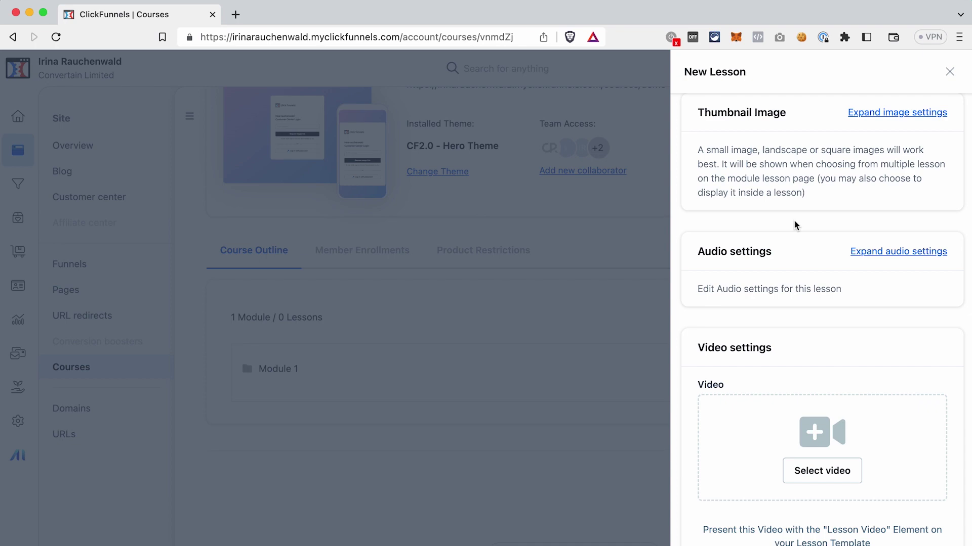
scroll(793, 220, "down", 5)
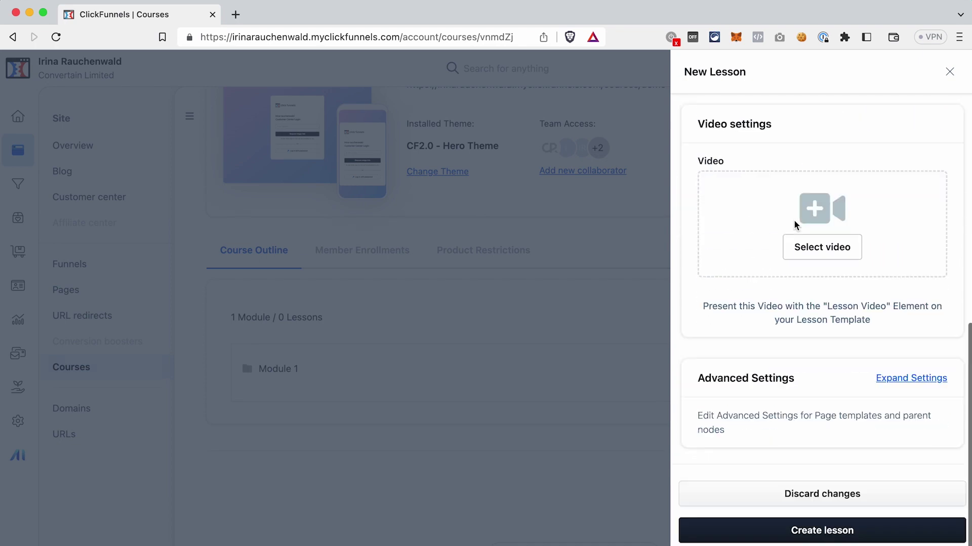
left_click(825, 531)
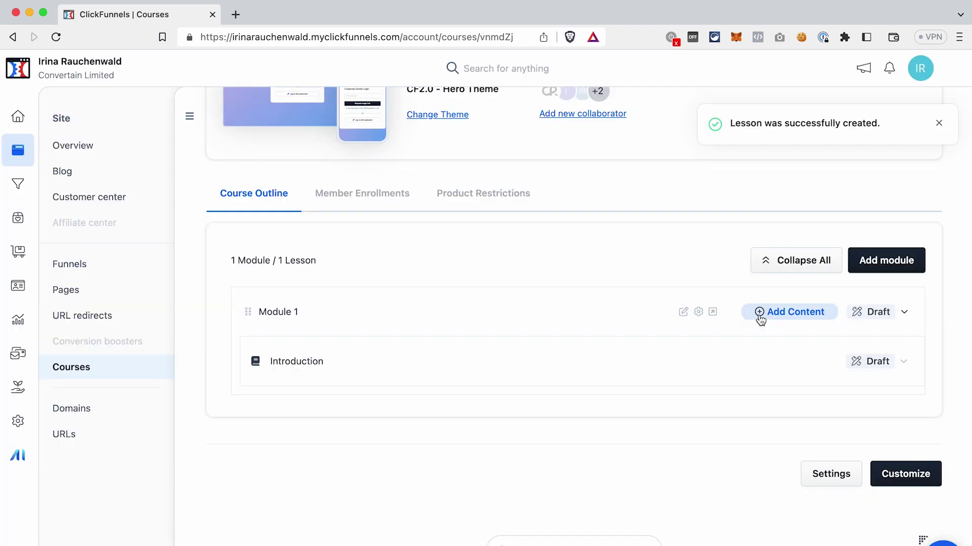
- Add a second lesson titled "Lesson 2" to Module 1
left_click(772, 314)
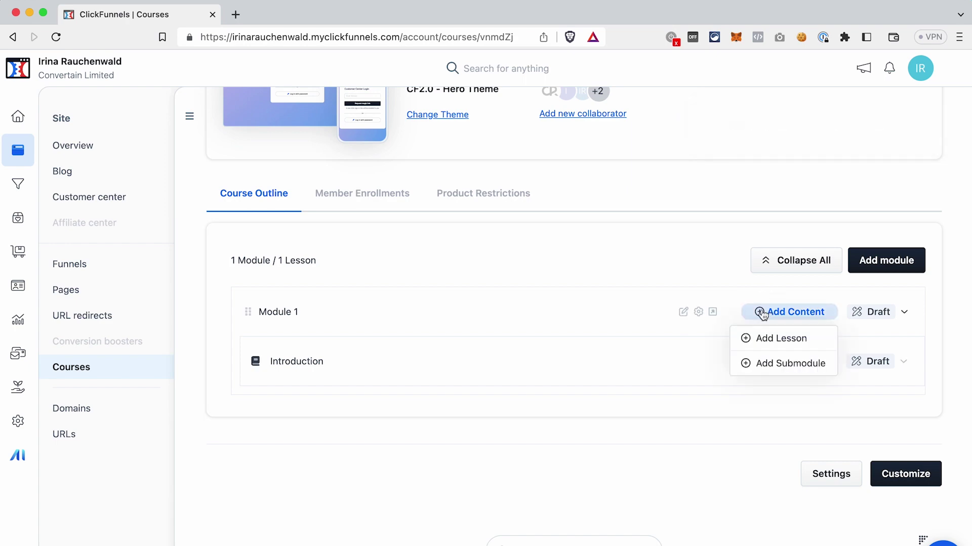
left_click(762, 339)
type("Lesson 2")
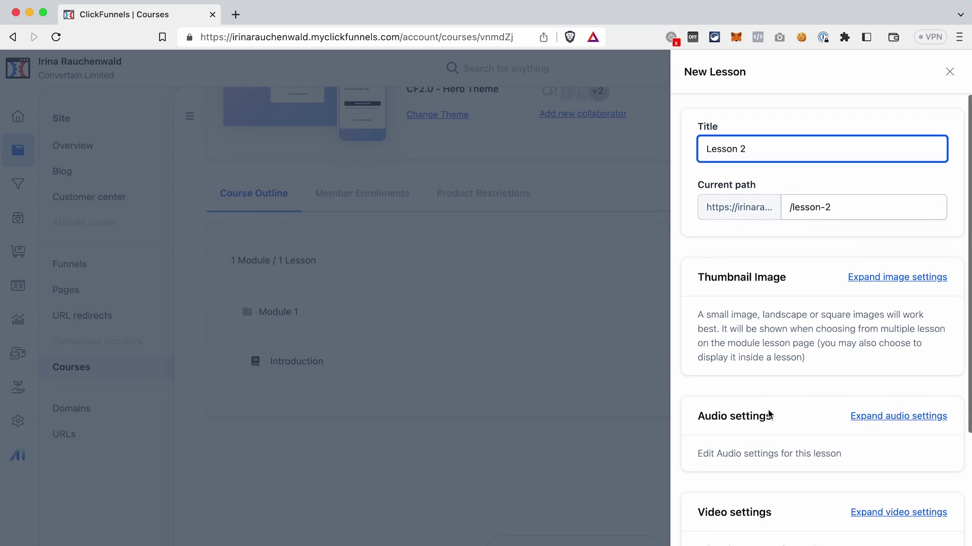
scroll(769, 415, "down", 5)
left_click(801, 533)
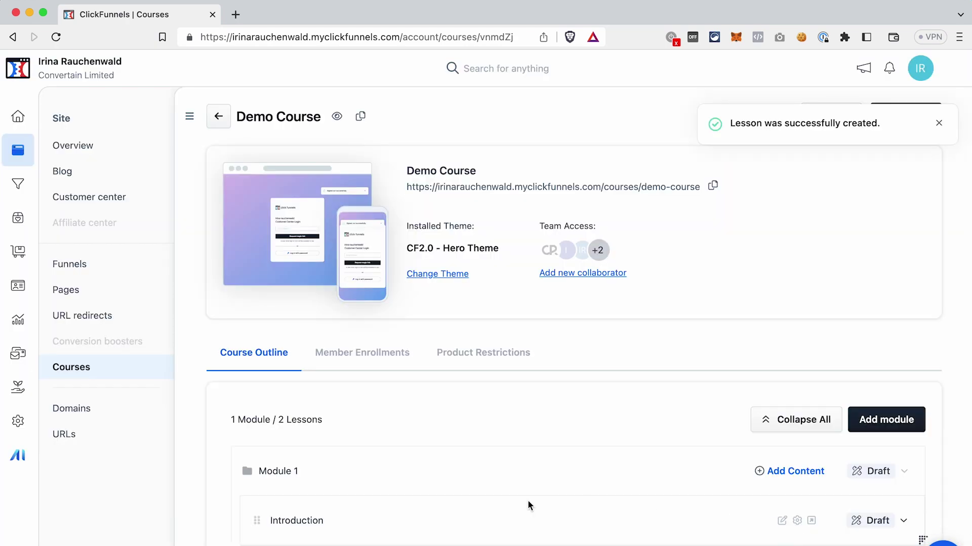
- Reorder the course outline so that Lesson 2 comes before Introduction in Module 1
scroll(548, 500, "down", 5)
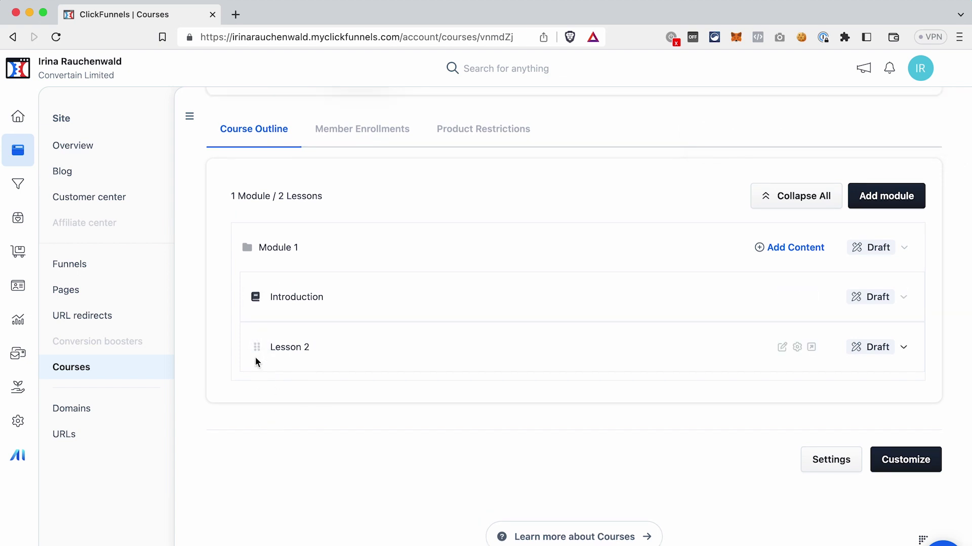
left_click_drag(255, 347, 254, 299)
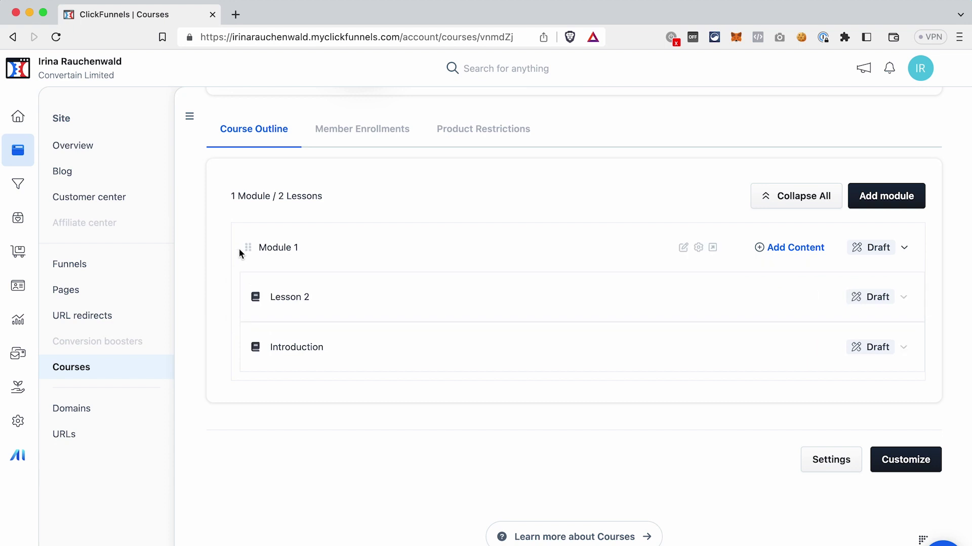
scroll(616, 504, "up", 1)
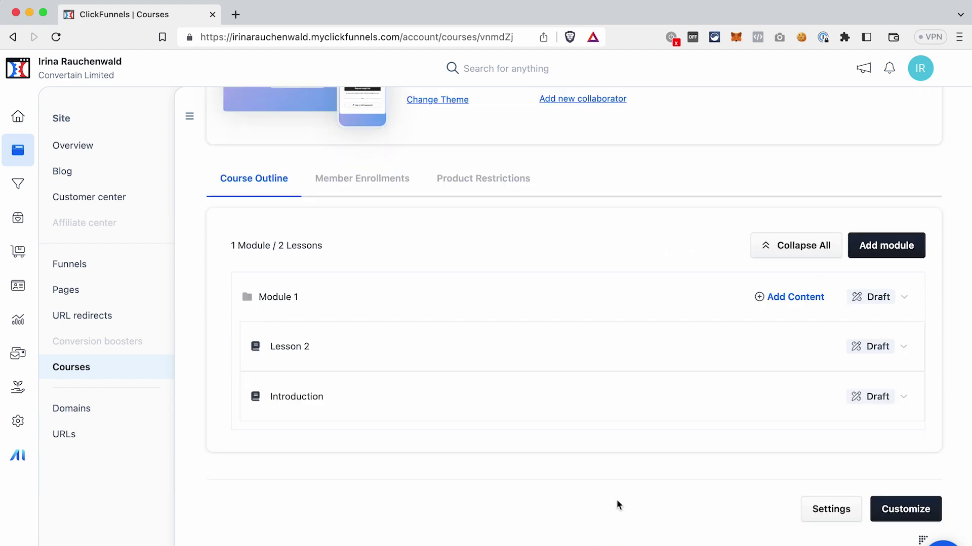
- Open Lesson 2 in the page editor and add a blank Full Page section
mouse_move(837, 347)
left_click(782, 348)
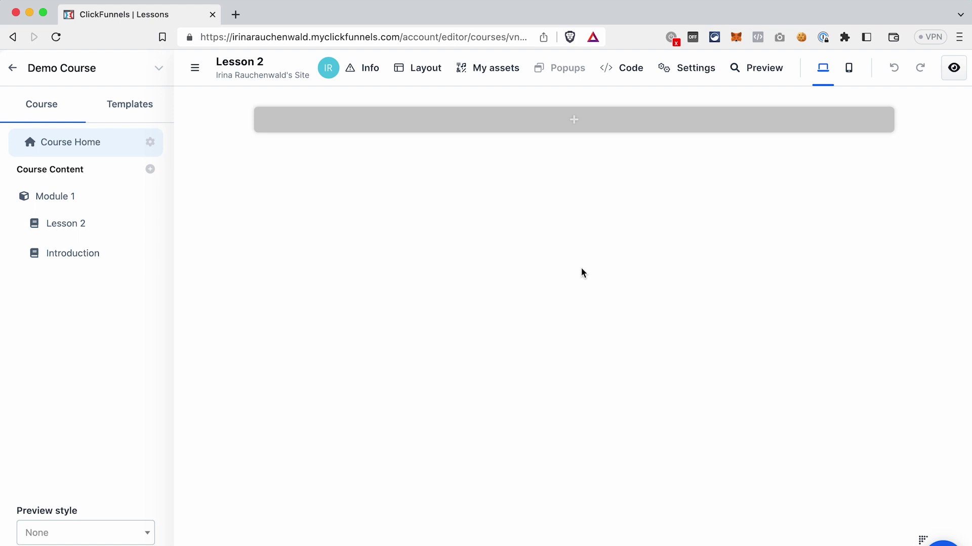
left_click(576, 125)
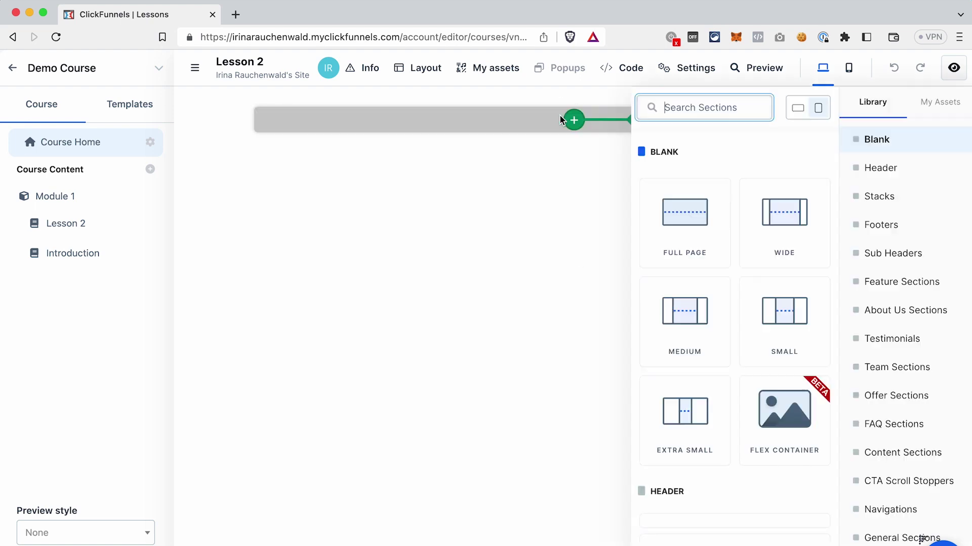
left_click(677, 211)
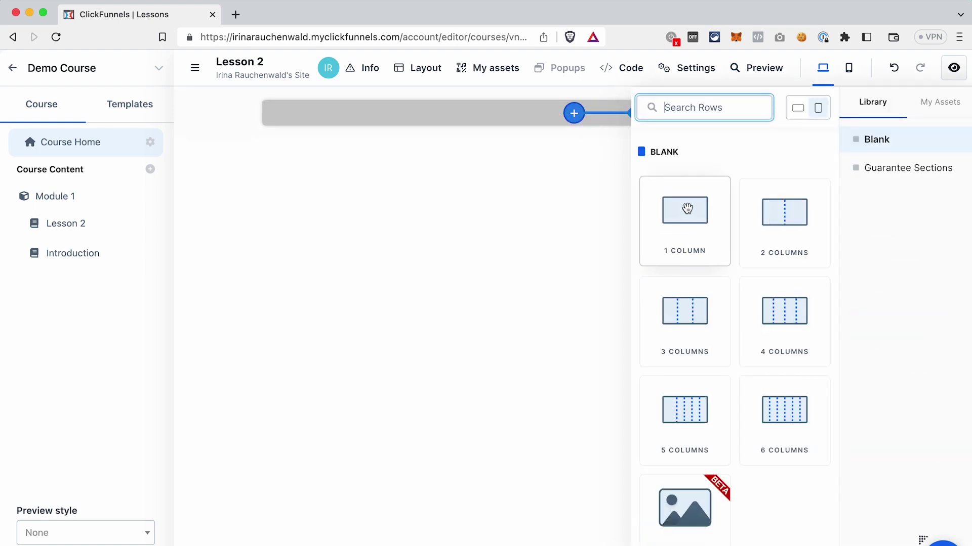
- Add a one-column row to Lesson 2's section and place a paragraph and an image element in it
left_click(676, 212)
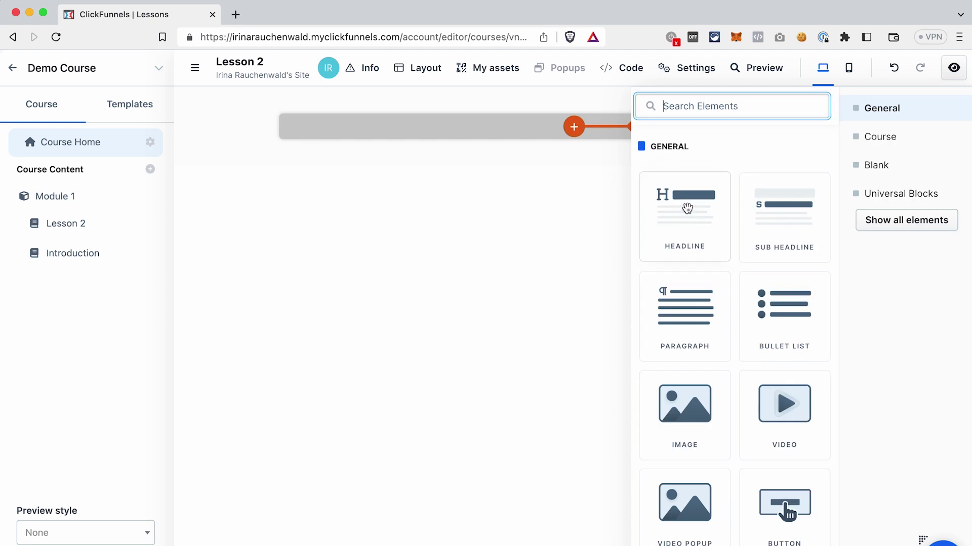
left_click(683, 321)
left_click(700, 415)
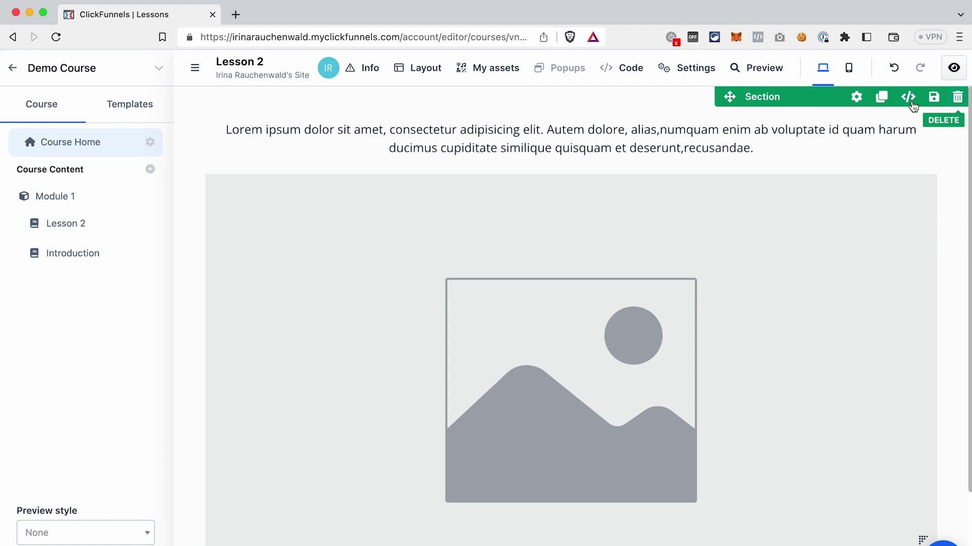
- Save the Lesson 2 page and return to the Demo Course overview
left_click(953, 67)
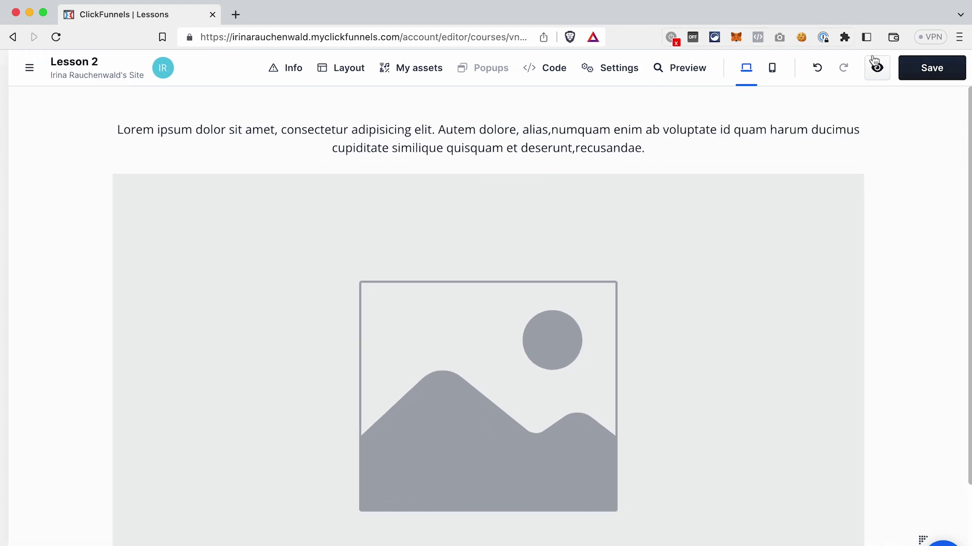
left_click(928, 68)
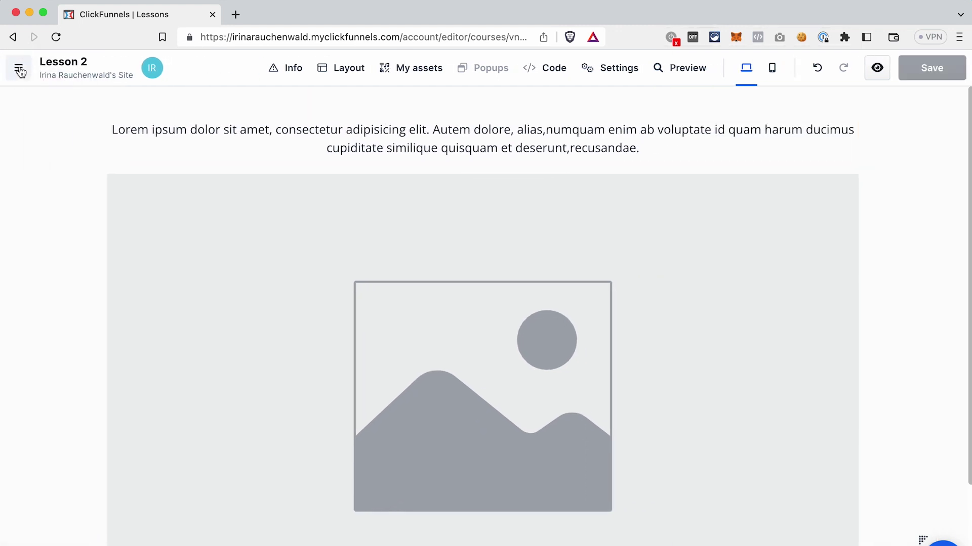
left_click(19, 69)
left_click(19, 70)
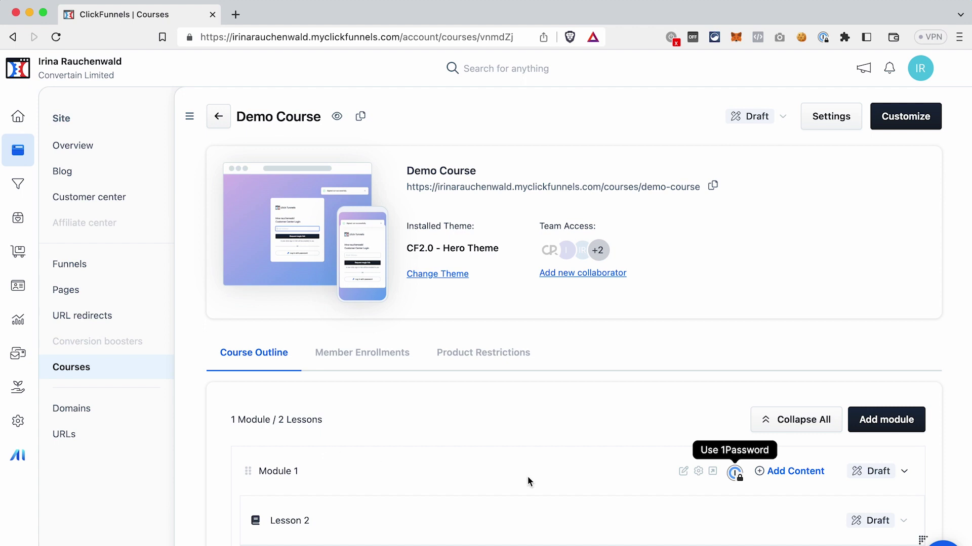
- Publish Lesson 2 in the course outline and open the publishing options of Module 1
scroll(528, 475, "down", 4)
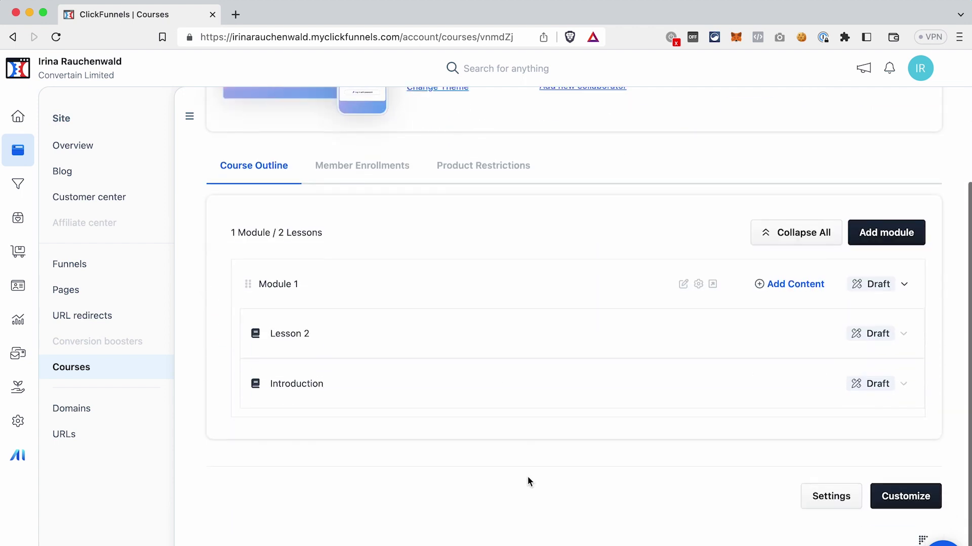
left_click(905, 336)
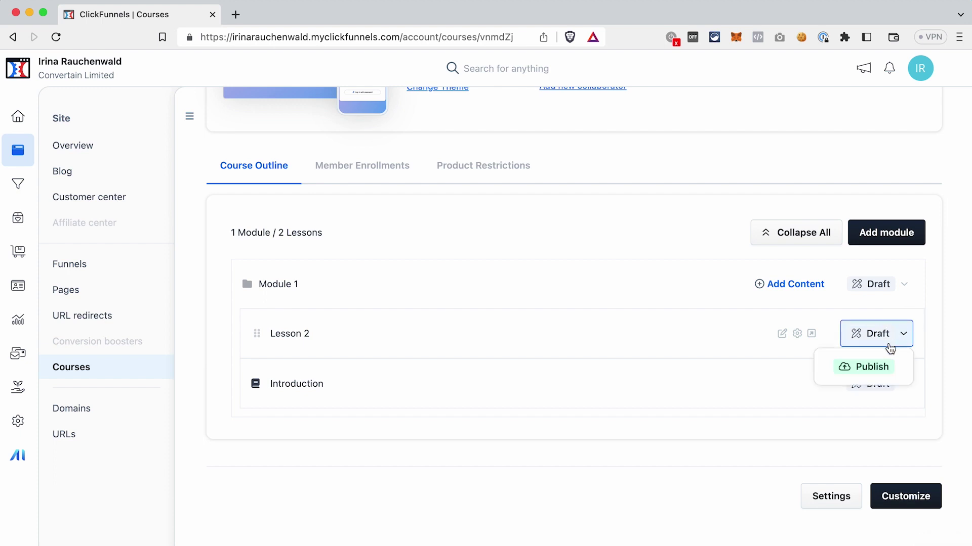
left_click(872, 367)
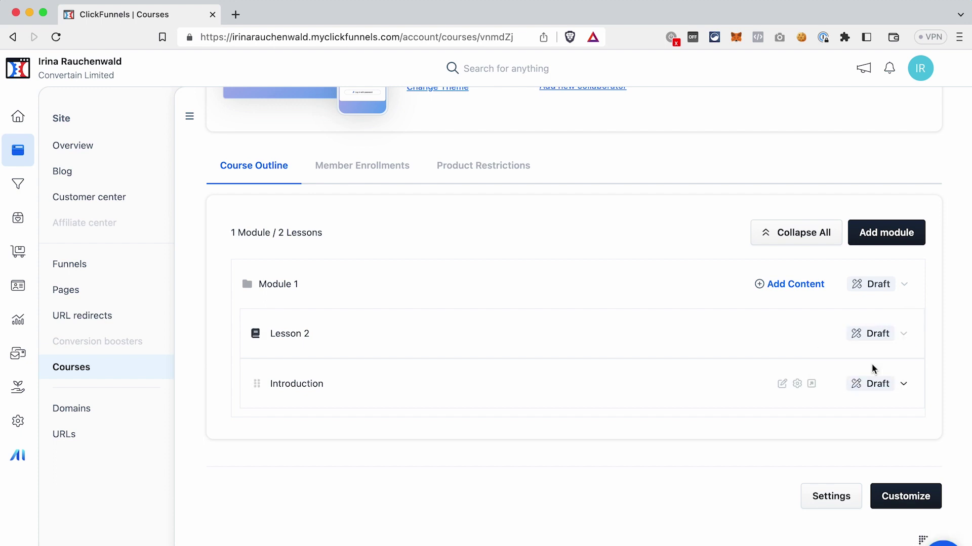
left_click(906, 287)
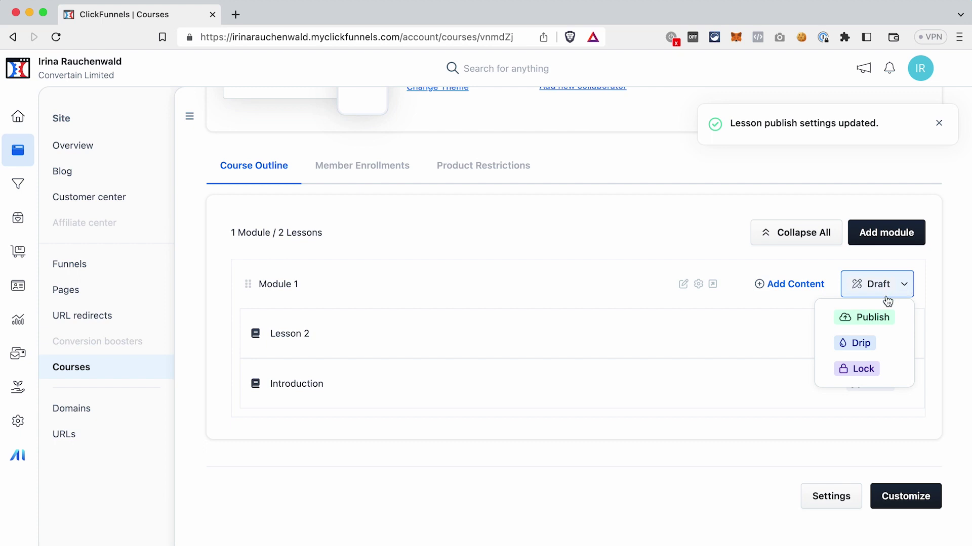
- Publish the Demo Course immediately, checking the scheduling calendar but leaving the availability date blank
scroll(793, 340, "up", 4)
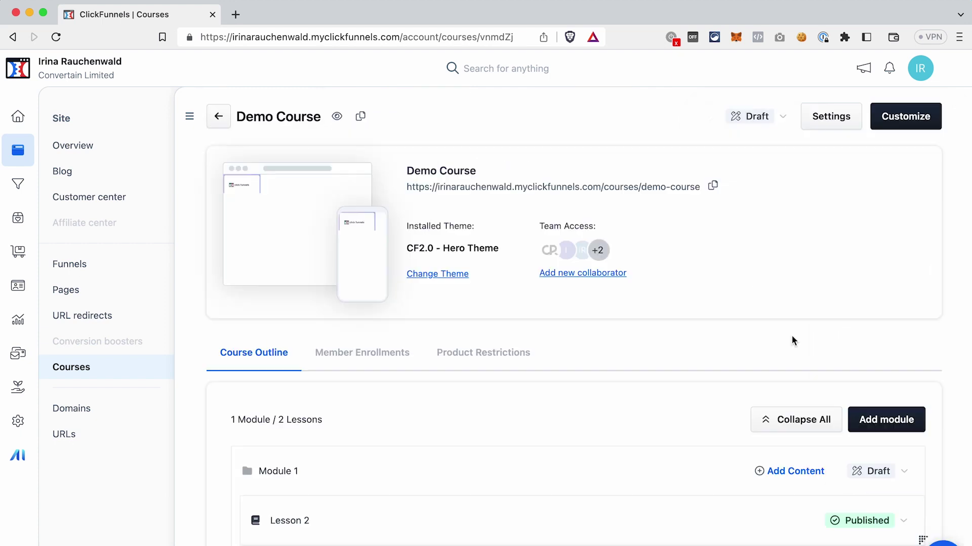
left_click(784, 117)
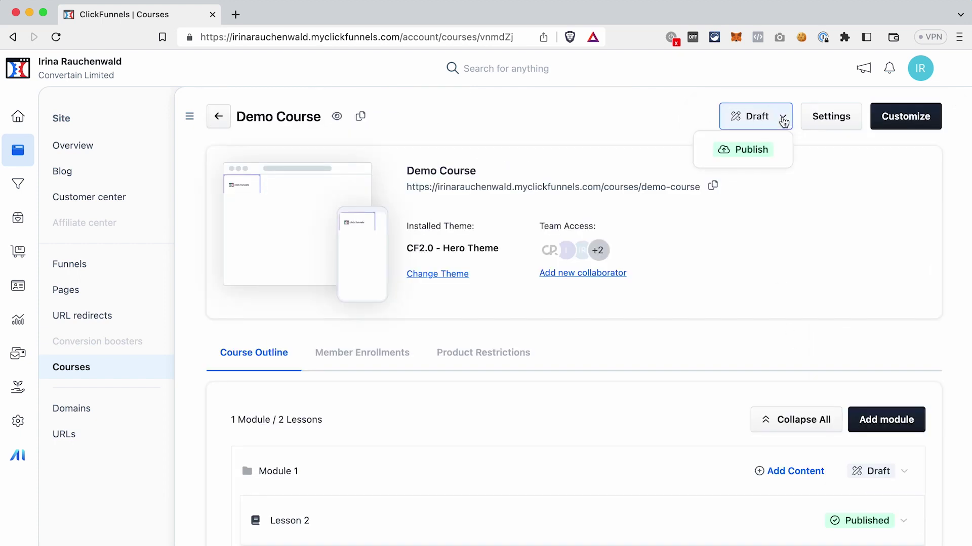
left_click(759, 149)
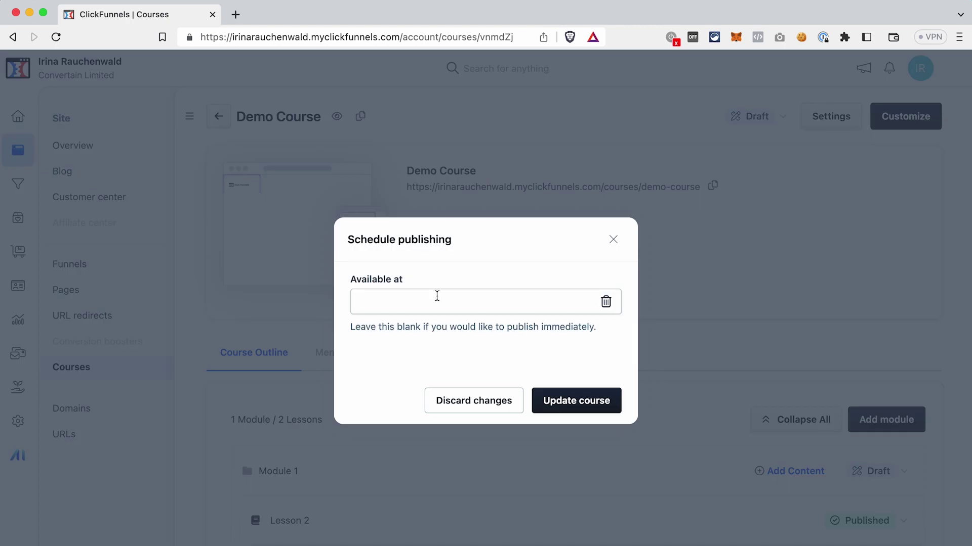
left_click(436, 296)
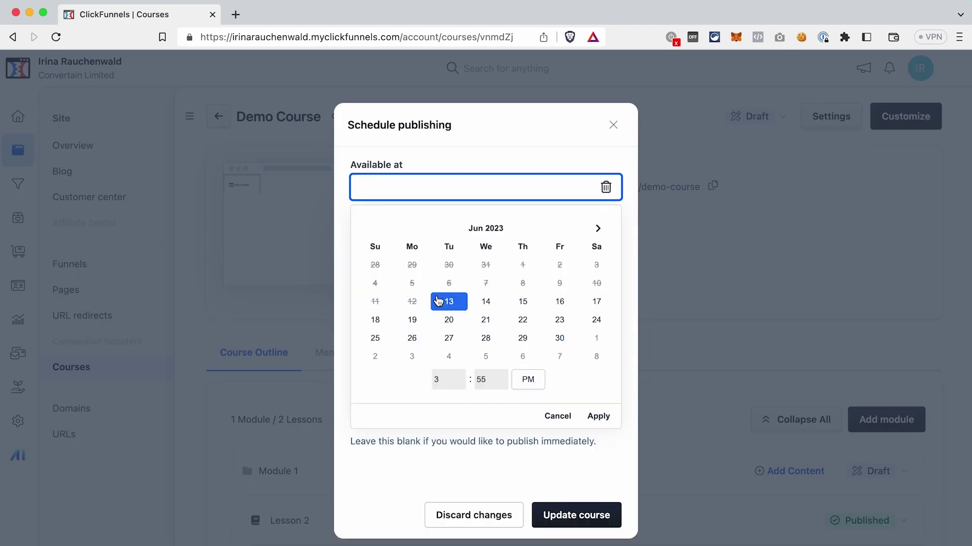
left_click(556, 416)
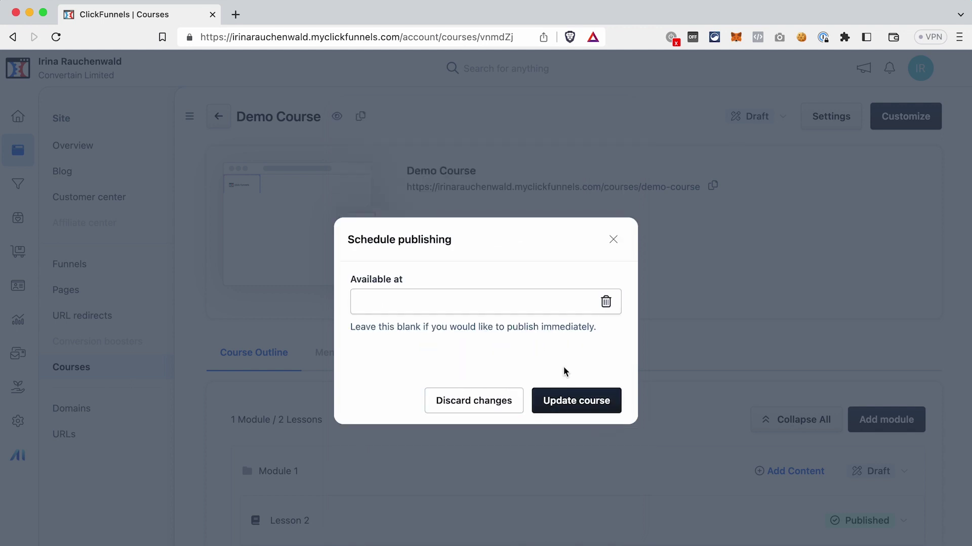
left_click(580, 403)
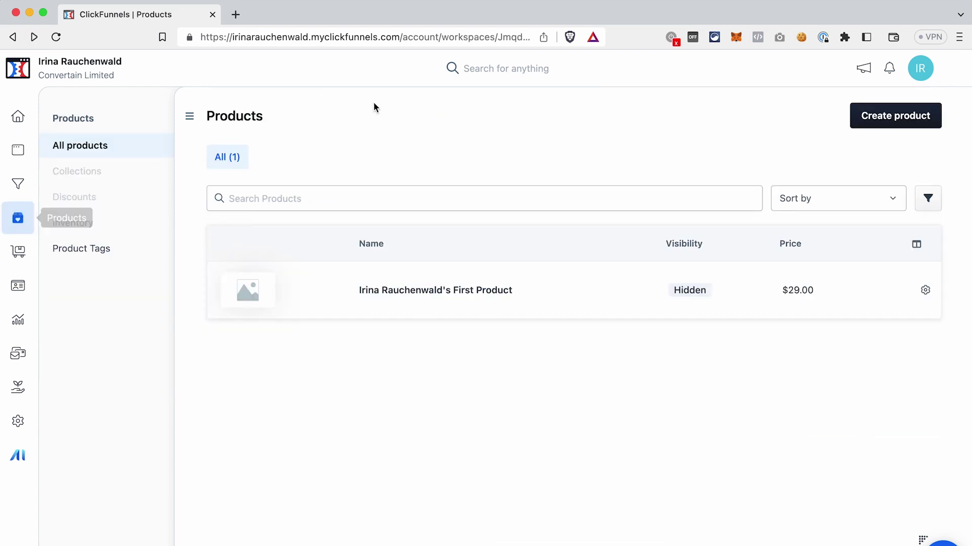
- Open the existing $29.00 product and view the course access option under its purchase actions
left_click(419, 296)
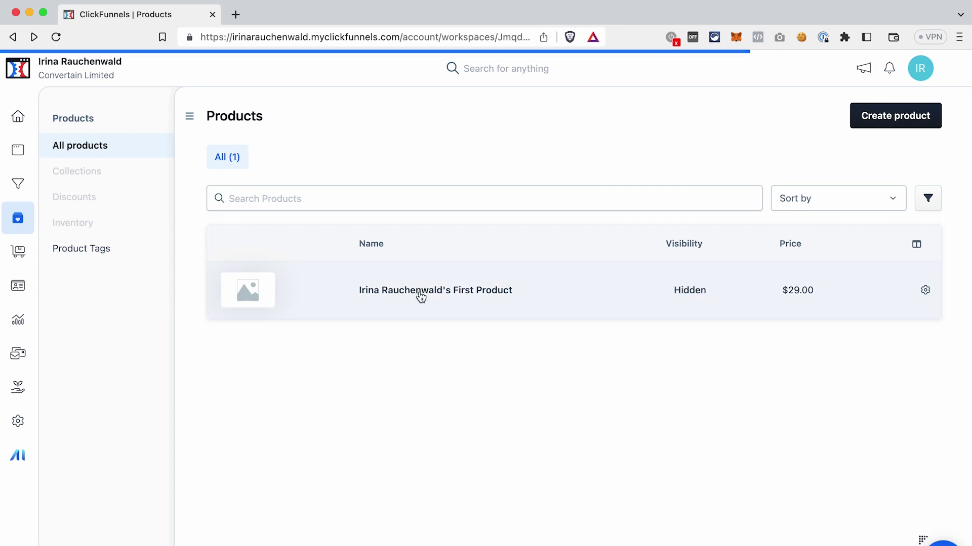
scroll(466, 393, "down", 3)
scroll(466, 393, "down", 5)
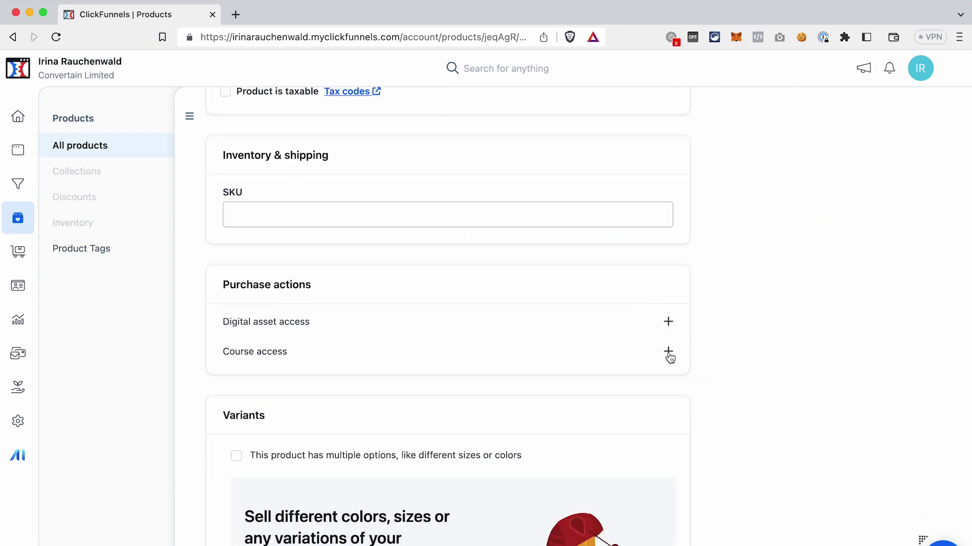
left_click(667, 351)
left_click(724, 191)
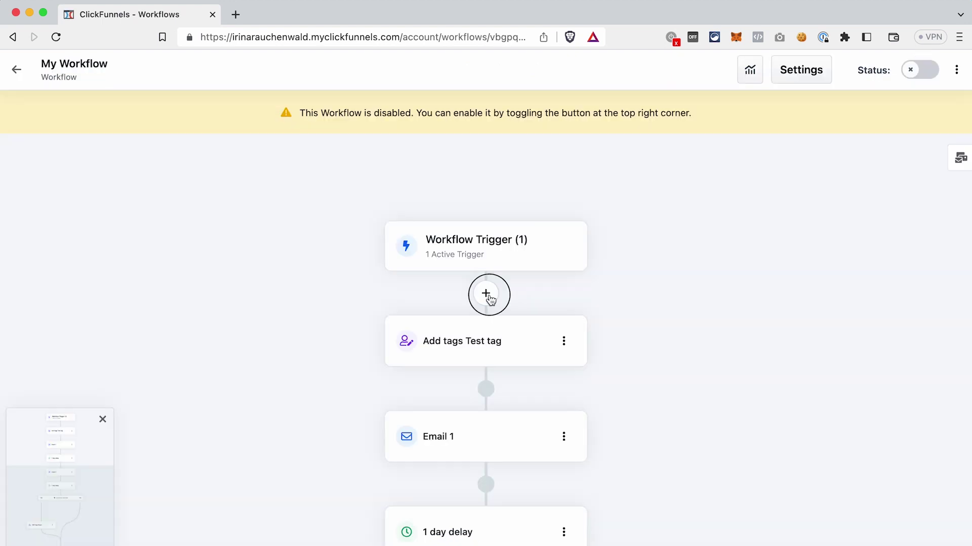
- Review the step types that can be added after the workflow trigger, down to Enroll and Unenroll contact
left_click(486, 295)
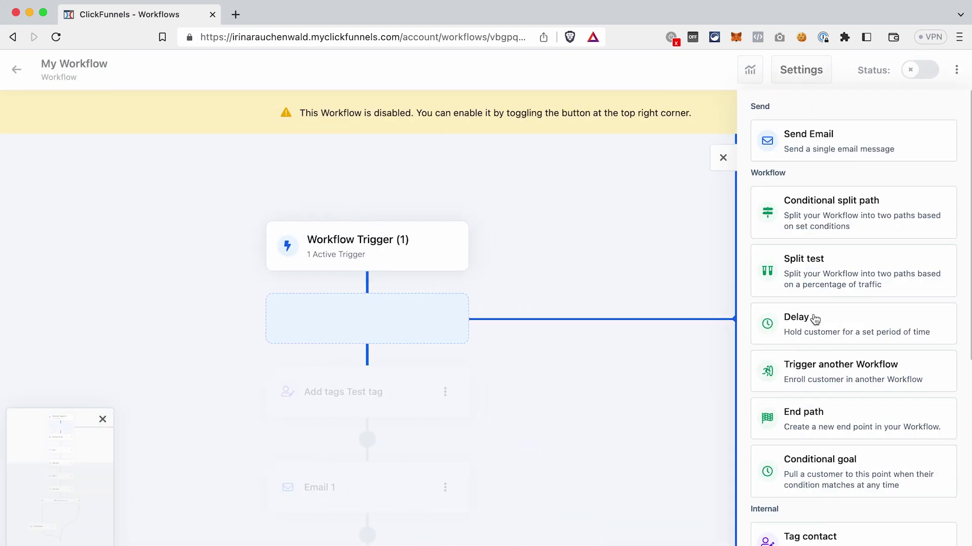
scroll(815, 319, "down", 8)
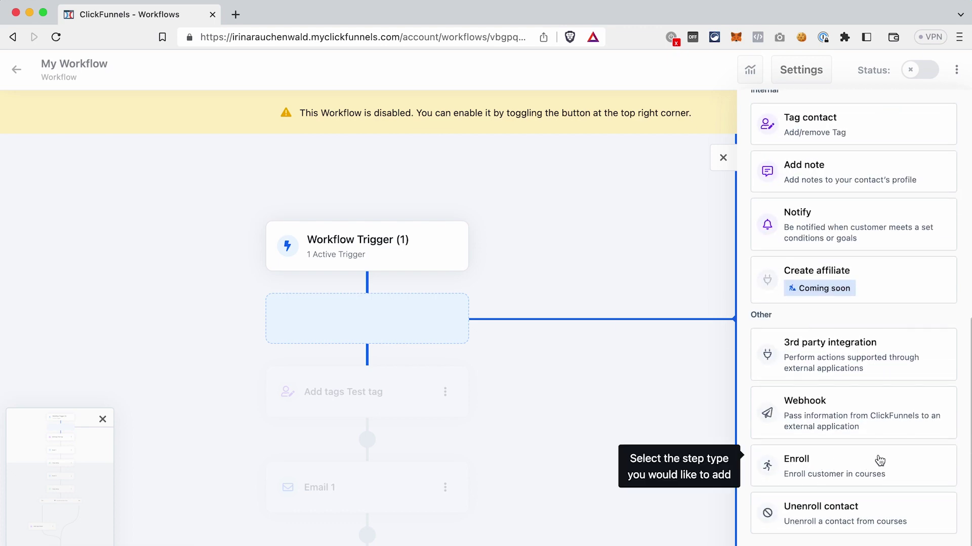
left_click(655, 186)
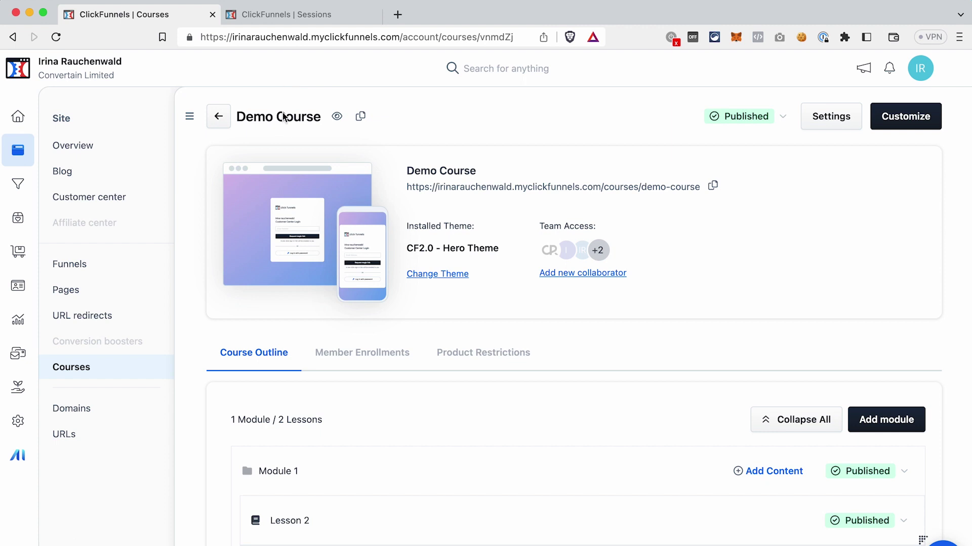
- View the customer center login page and open the Customer Center's Self Serve Portal for customizing in the site editor
left_click(304, 15)
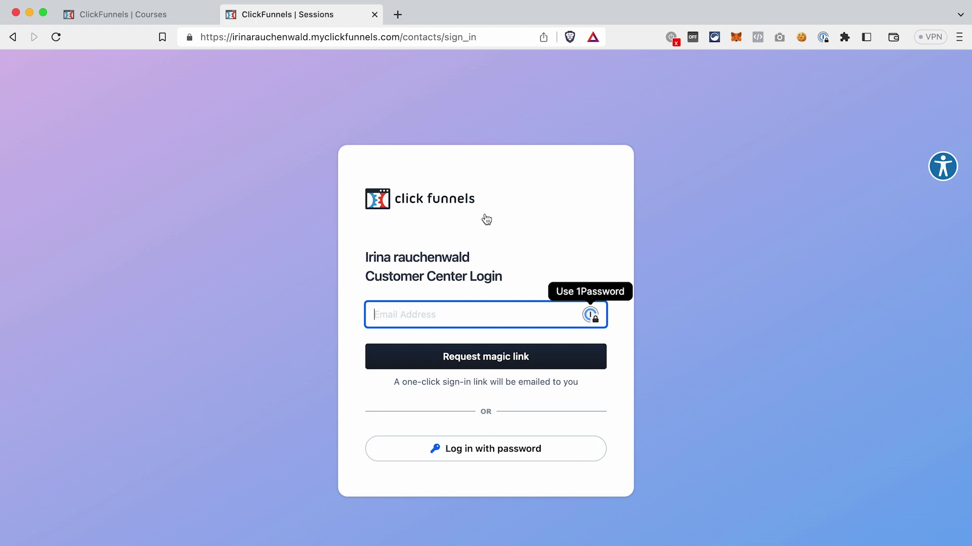
left_click(128, 15)
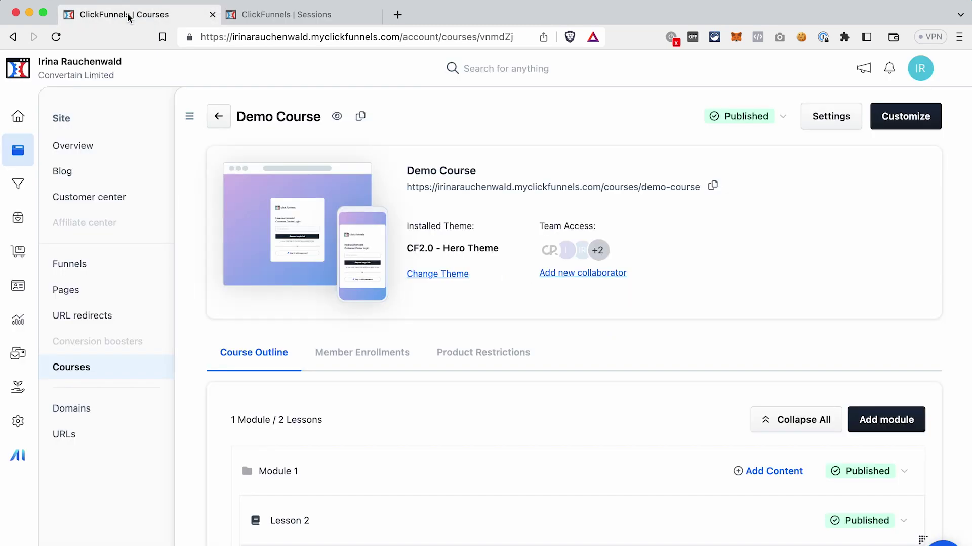
left_click(85, 198)
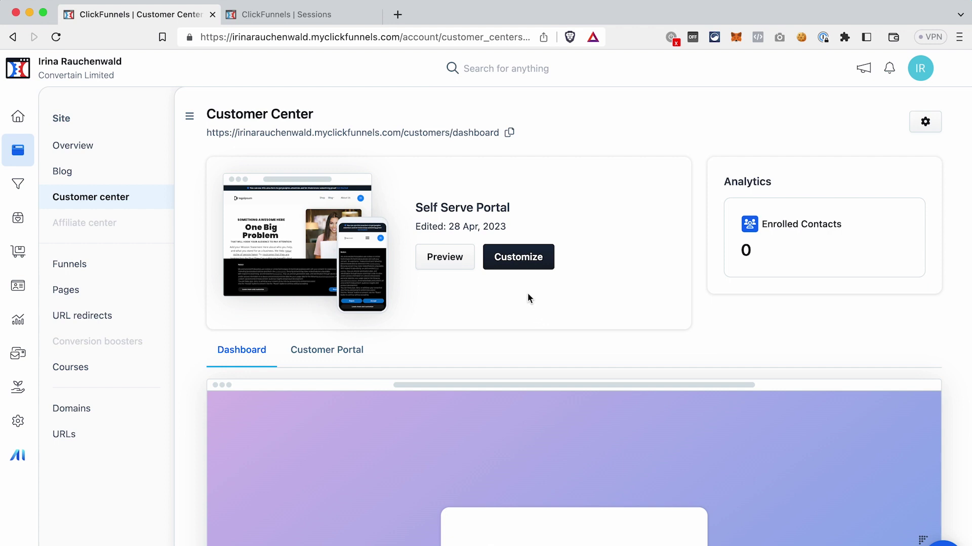
left_click(521, 261)
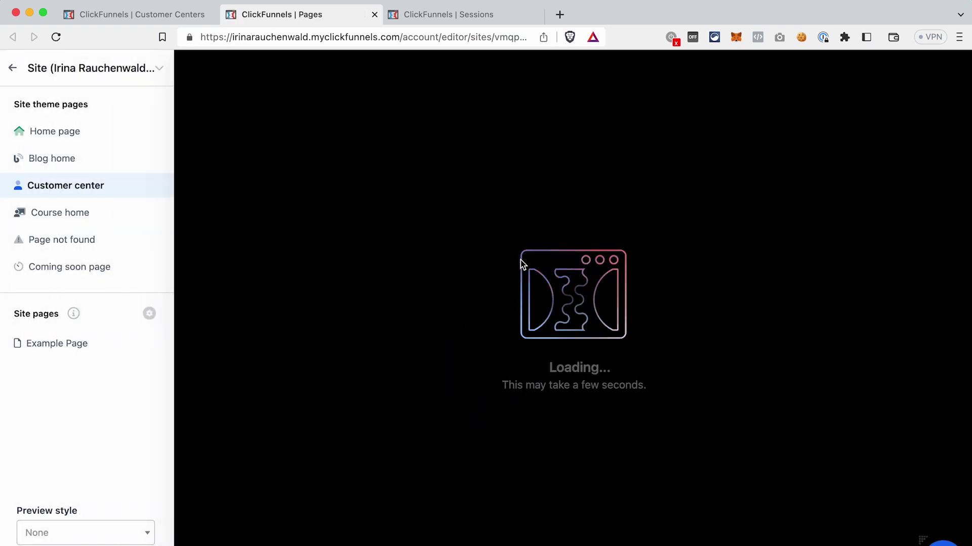
scroll(521, 264, "down", 15)
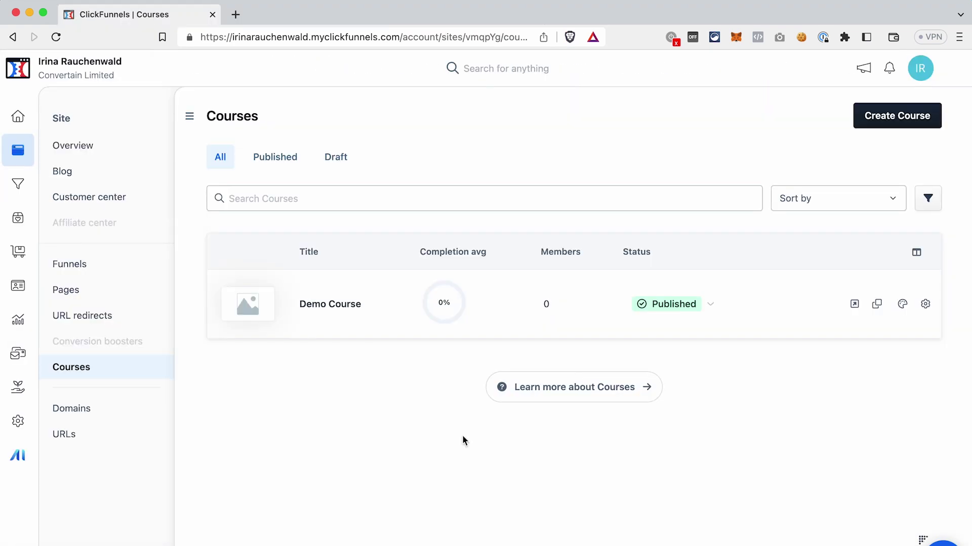